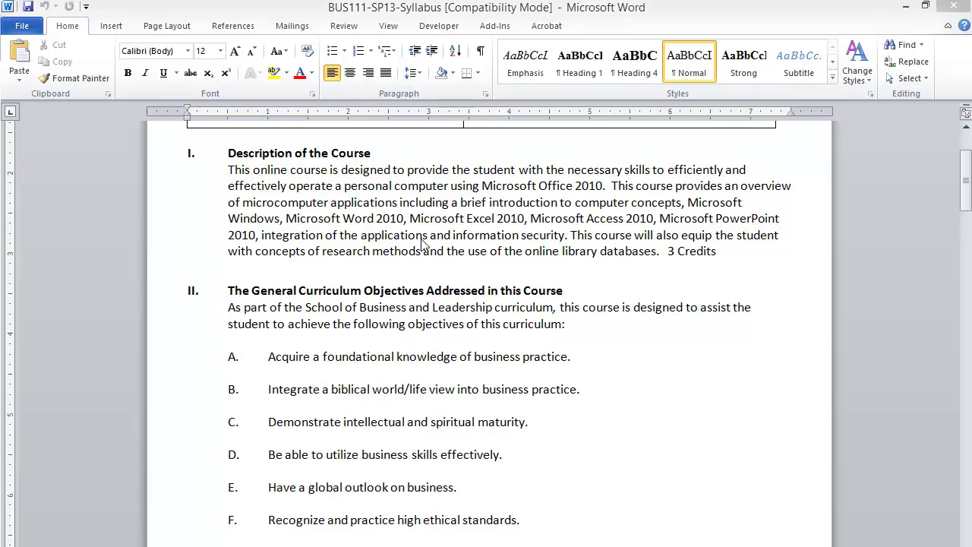
Select the Description of the Course paragraph in the syllabus and compare it with the Wordle cloud
{"action": "left_click", "coordinate": [661, 253]}
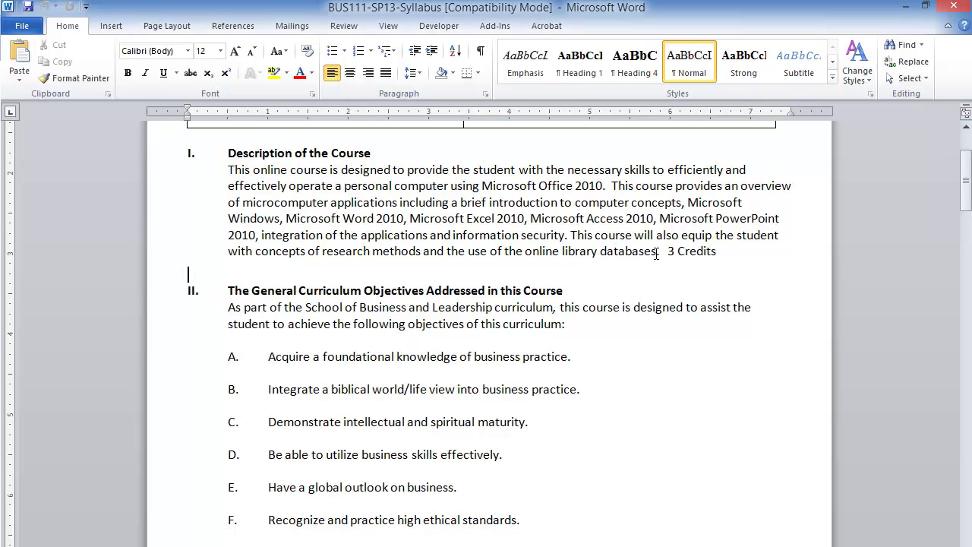
{"action": "left_click_drag", "start_coordinate": [658, 253], "coordinate": [228, 170]}
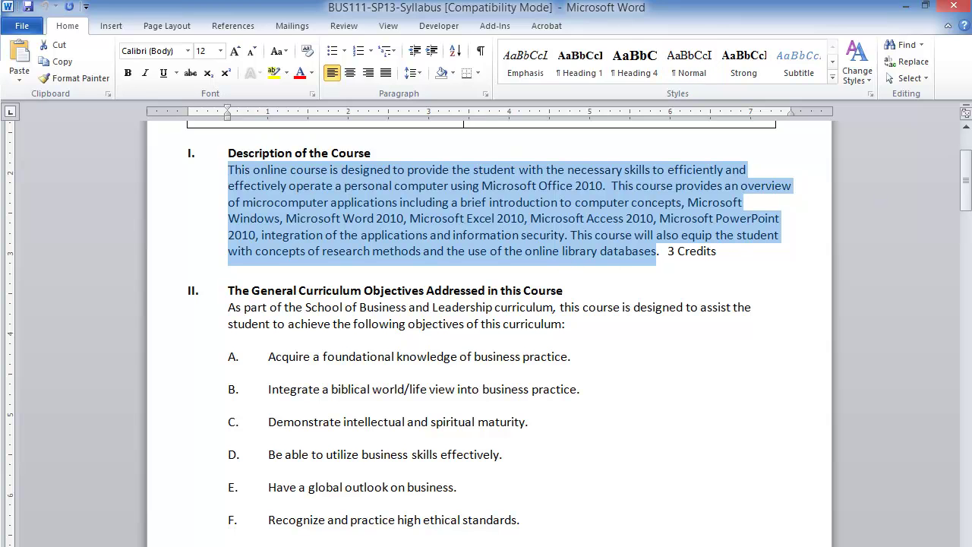
{"action": "key", "text": "alt+Tab"}
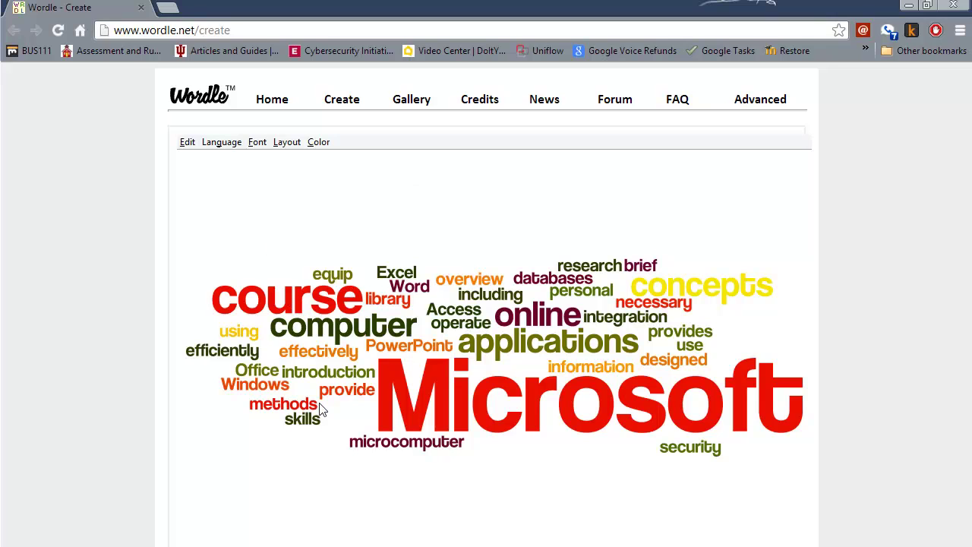
{"action": "key", "text": "alt+Tab"}
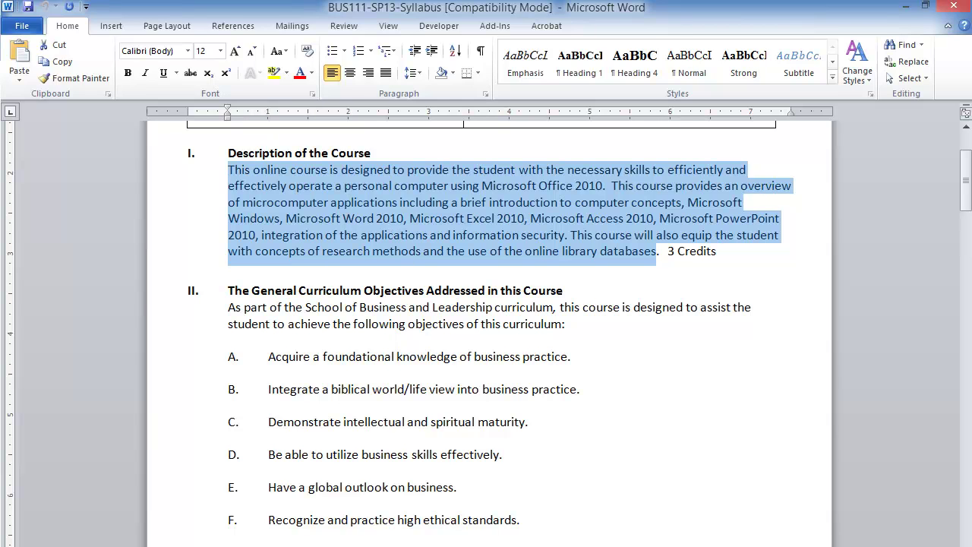
Deselect the paragraph and remove the word 'using' from the Wordle cloud
{"action": "left_click", "coordinate": [425, 389]}
{"action": "key", "text": "alt+Tab"}
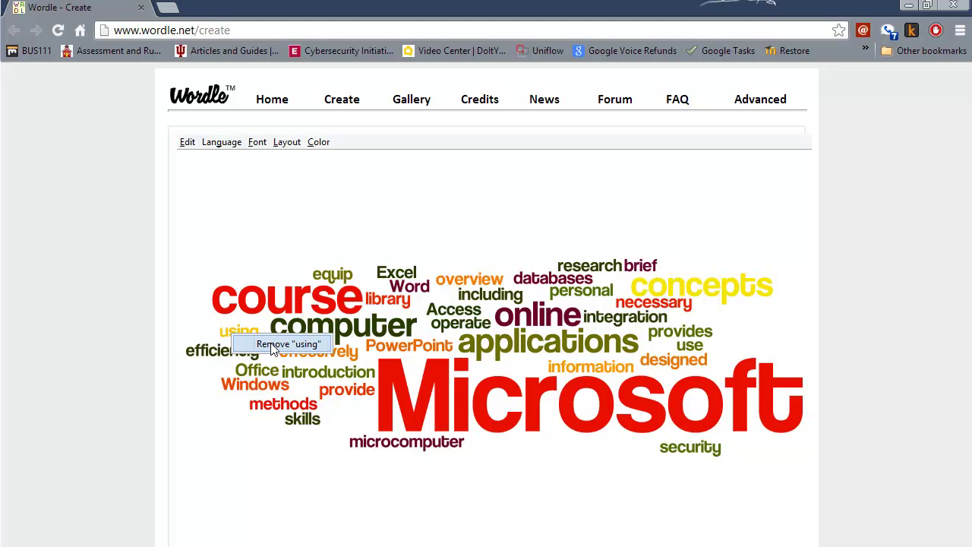
{"action": "left_click", "coordinate": [234, 332]}
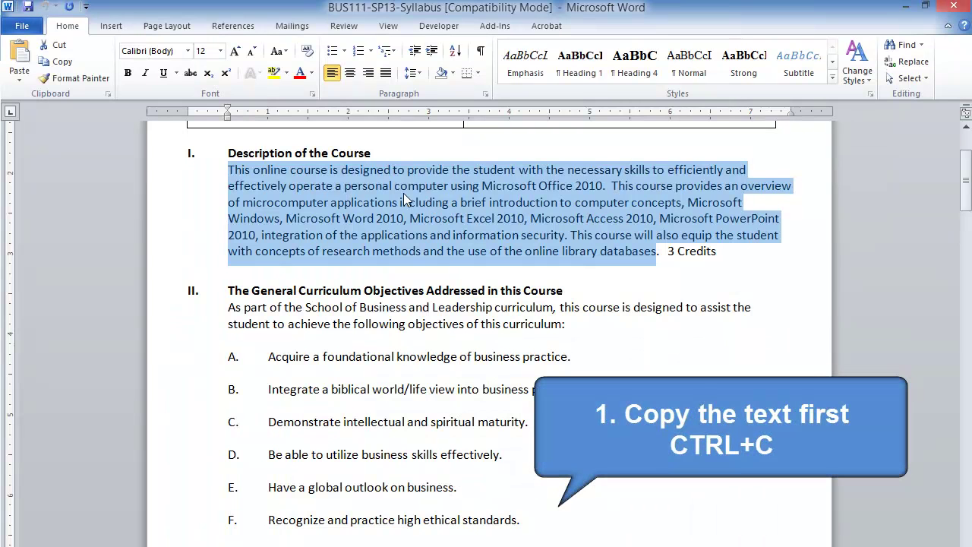
Copy the full course description paragraph, ending with 3 Credits, from the BUS111 syllabus
{"action": "left_click", "coordinate": [306, 174]}
{"action": "left_click_drag", "start_coordinate": [228, 169], "coordinate": [658, 251]}
{"action": "right_click", "coordinate": [500, 197]}
{"action": "left_click", "coordinate": [538, 225]}
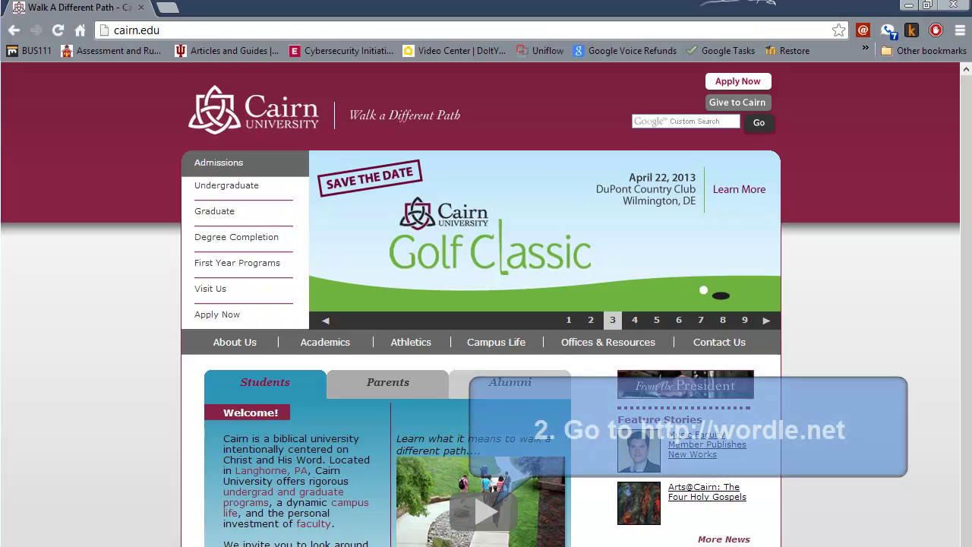
Go to wordle.net in Chrome instead of the university site
{"action": "left_click", "coordinate": [197, 30]}
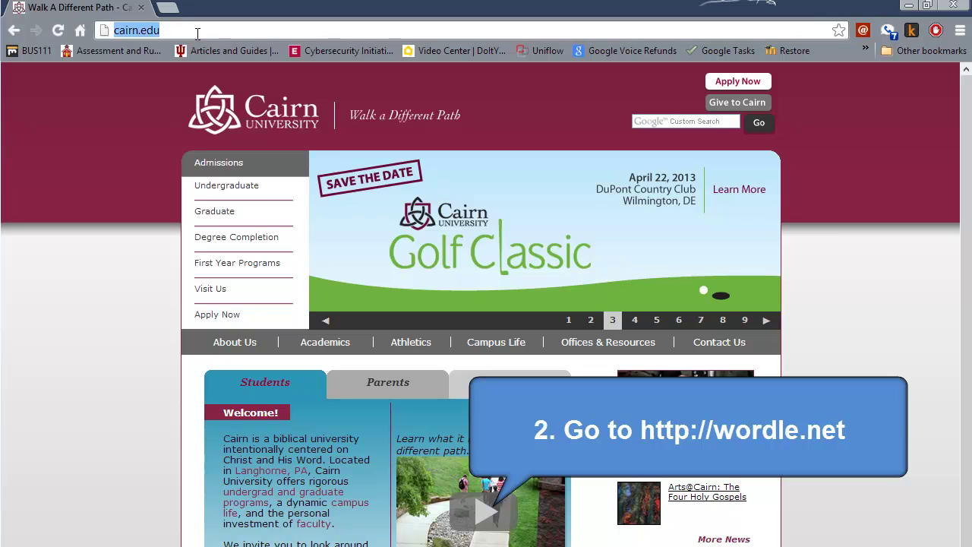
{"action": "type", "text": "worl"}
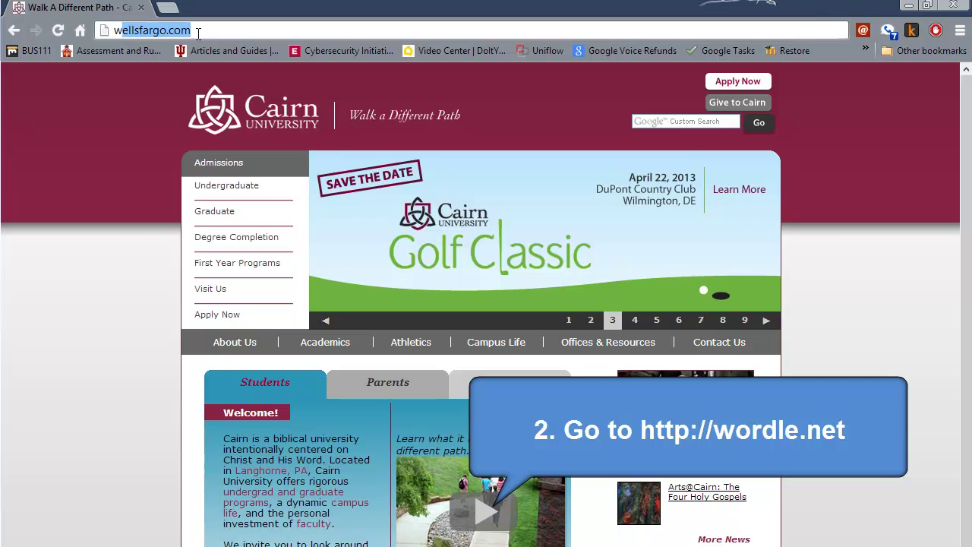
{"action": "key", "text": "BackSpace"}
{"action": "type", "text": "dle.net"}
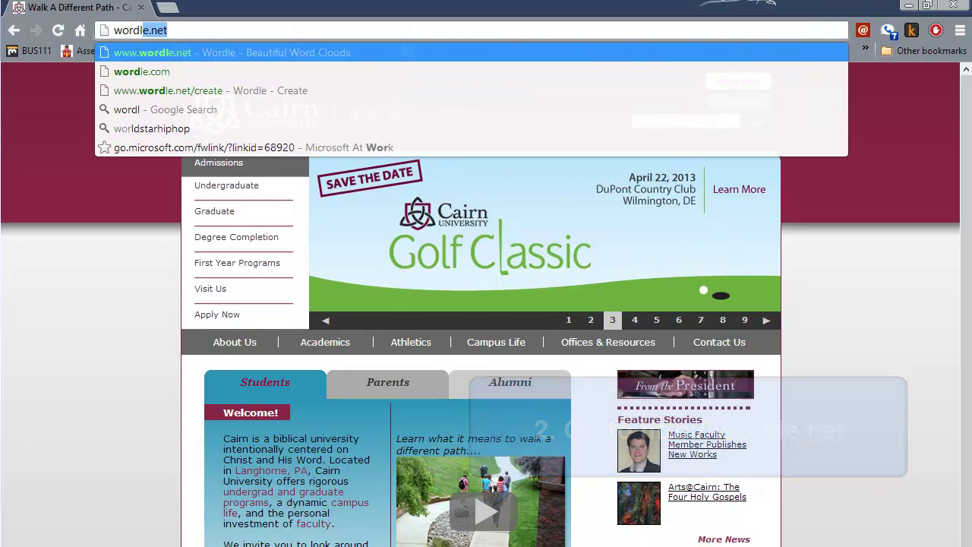
{"action": "key", "text": "Return"}
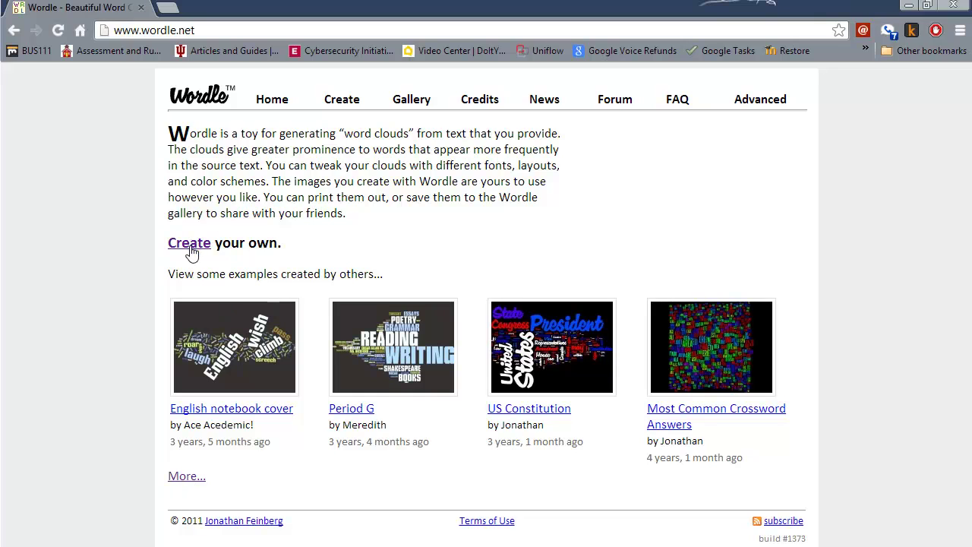
On Wordle's Create page, paste the copied course description into the text box
{"action": "left_click", "coordinate": [191, 245]}
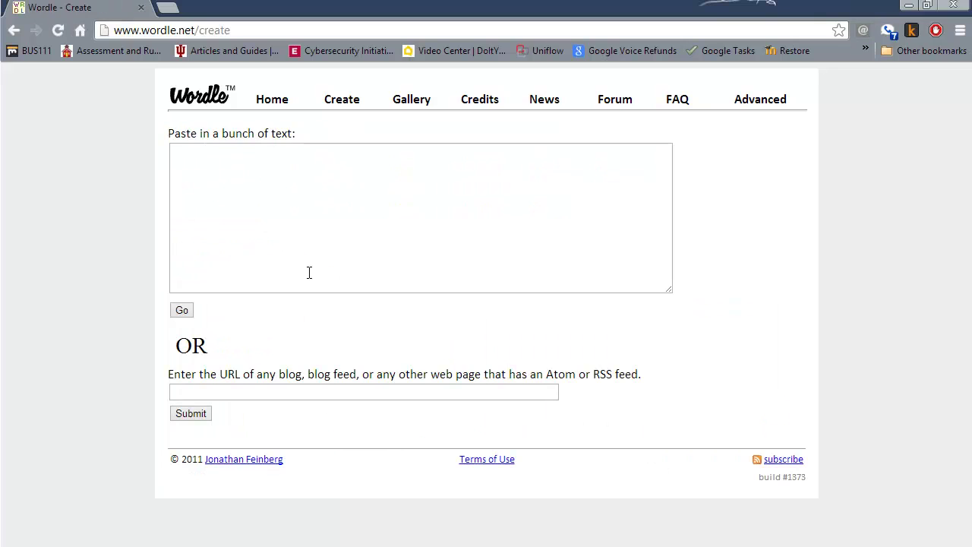
{"action": "left_click", "coordinate": [212, 172]}
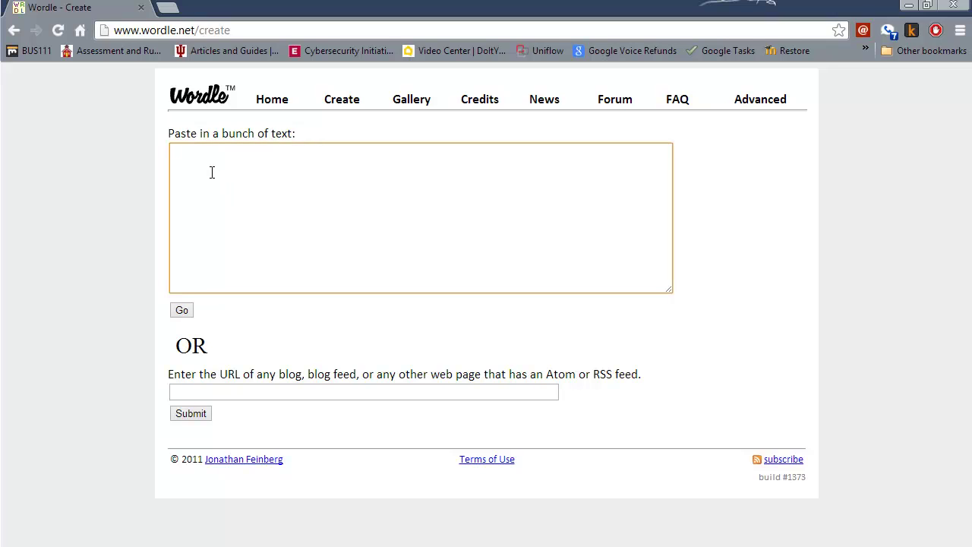
{"action": "right_click", "coordinate": [210, 162]}
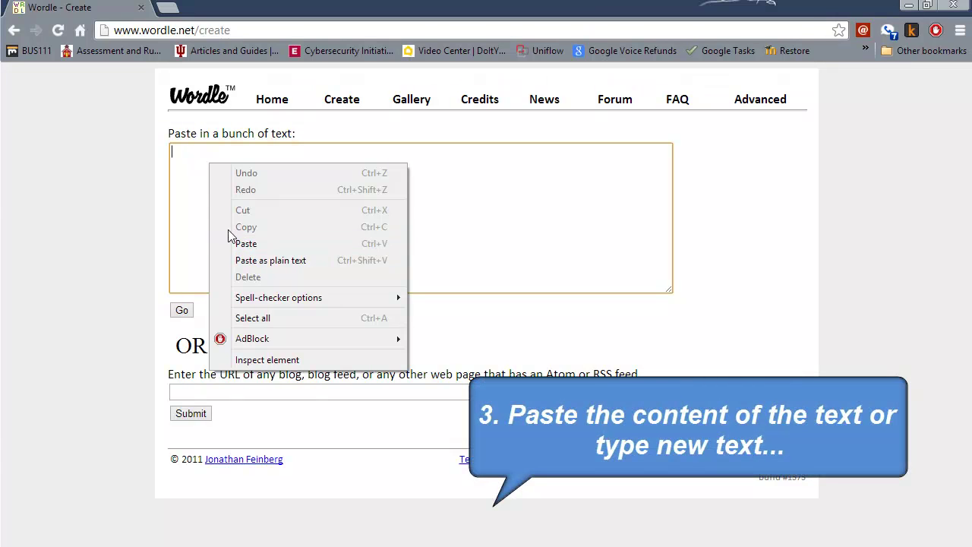
{"action": "left_click", "coordinate": [185, 170]}
{"action": "right_click", "coordinate": [182, 164]}
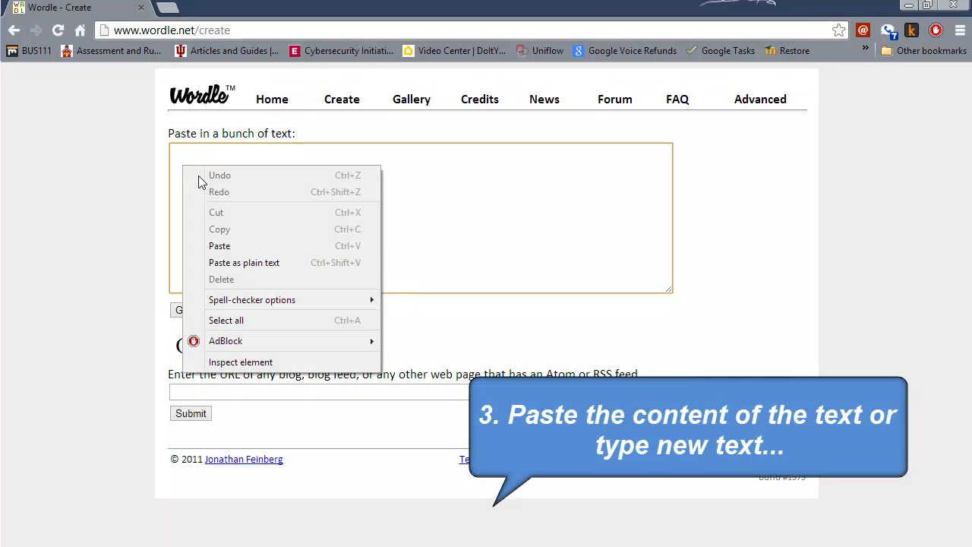
{"action": "left_click", "coordinate": [230, 252]}
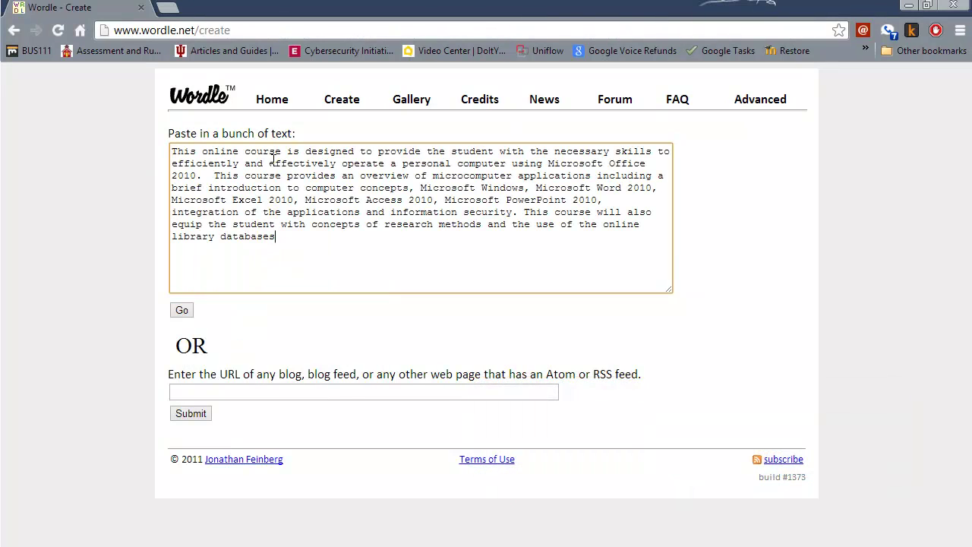
Render a word cloud from the pasted course description with Go
{"action": "left_click", "coordinate": [186, 316]}
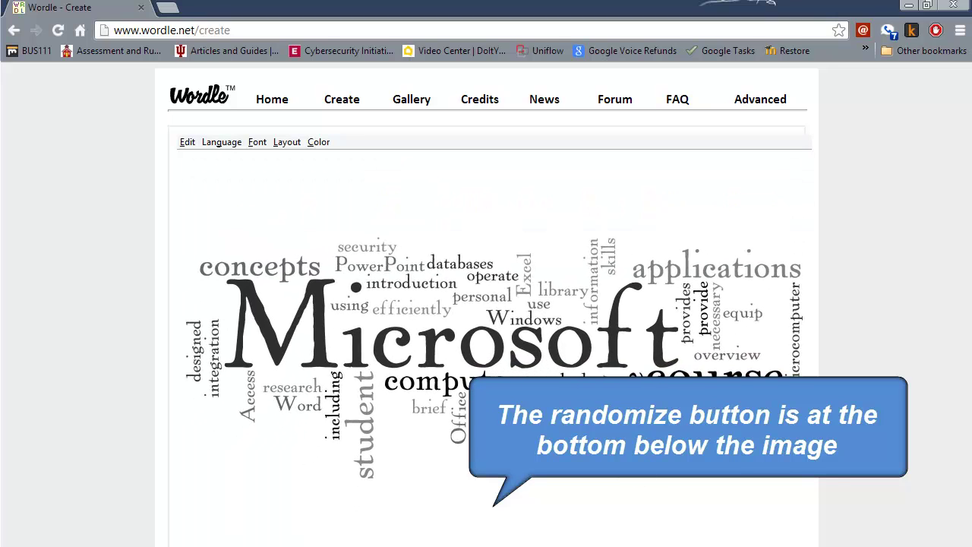
Recolour the cloud with the Organic Carrot palette and lay words out mostly horizontally
{"action": "left_click", "coordinate": [321, 146]}
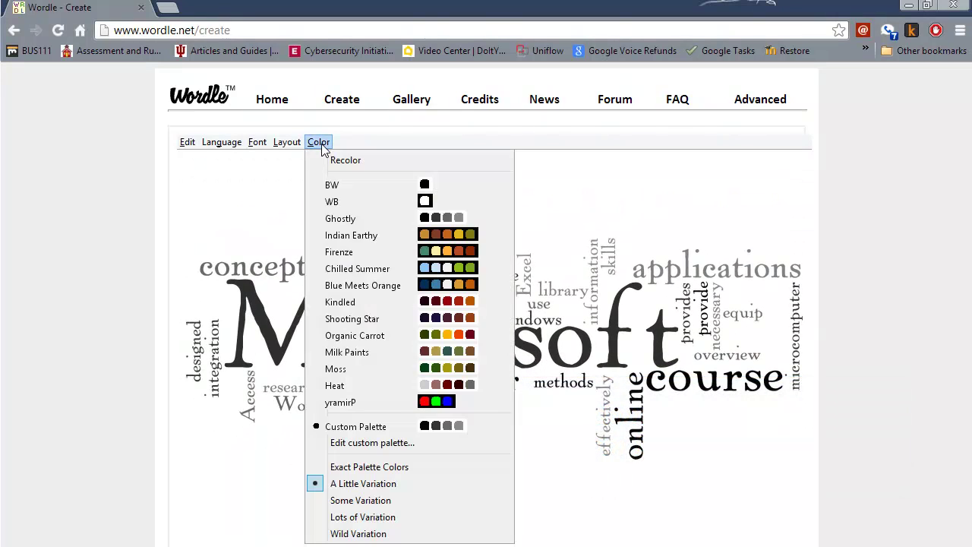
{"action": "left_click", "coordinate": [445, 337]}
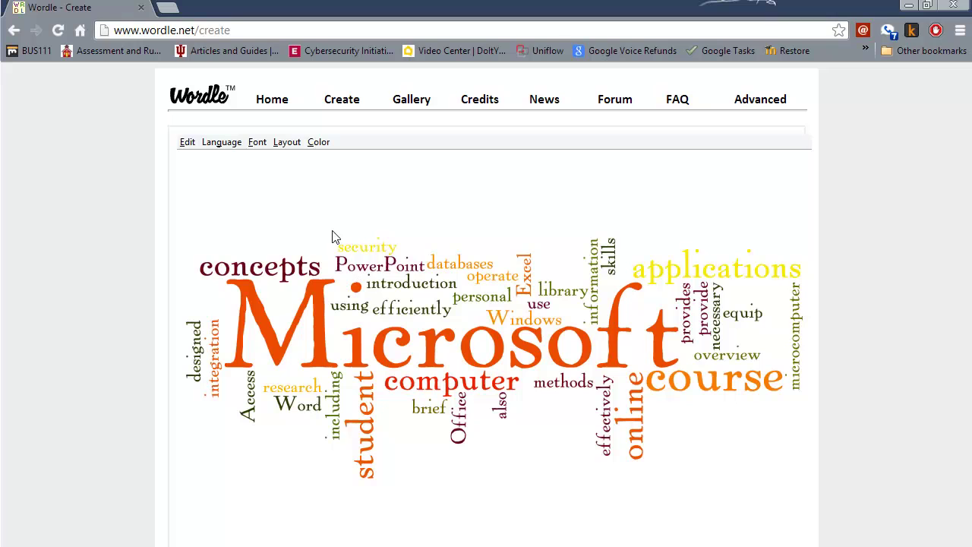
{"action": "left_click", "coordinate": [295, 147]}
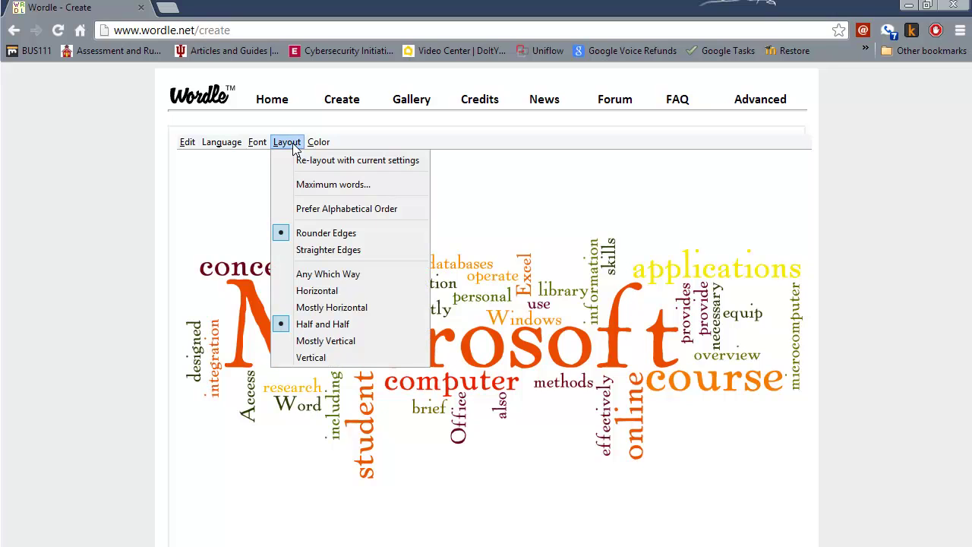
{"action": "left_click", "coordinate": [342, 279]}
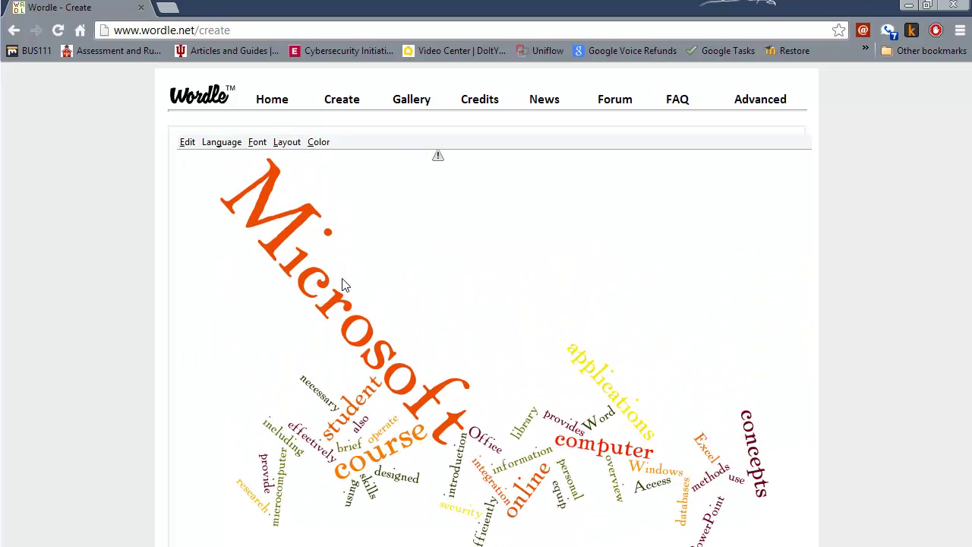
{"action": "left_click", "coordinate": [296, 146]}
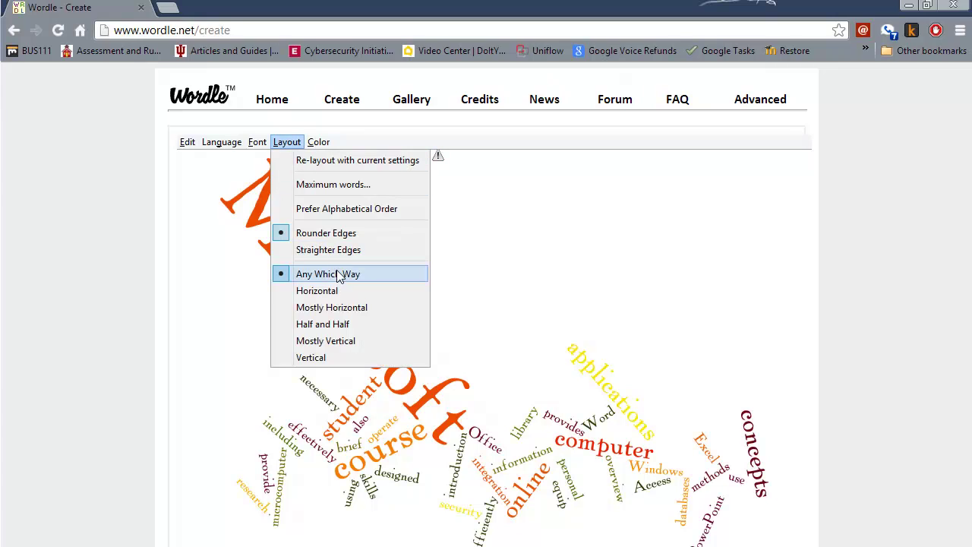
{"action": "left_click", "coordinate": [332, 310]}
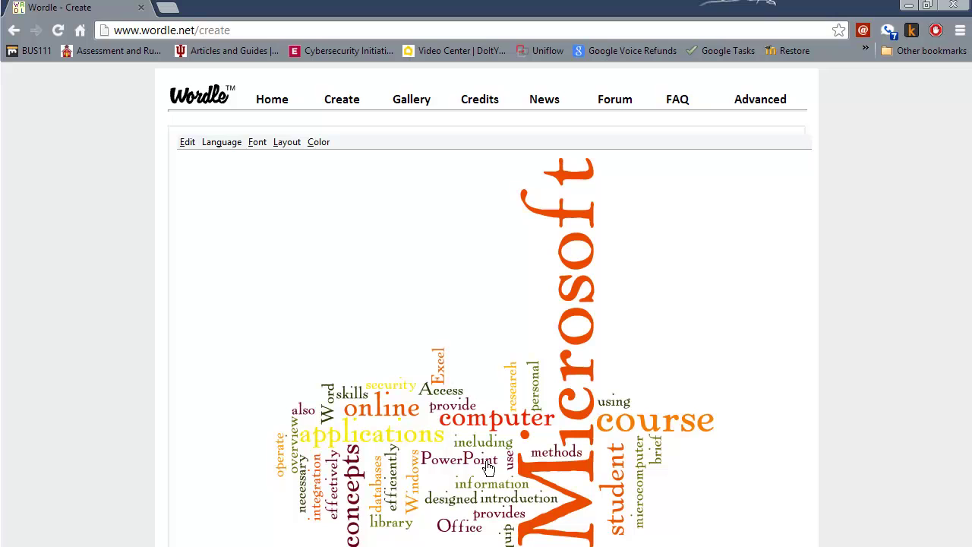
Remove the words Microsoft and using from the cloud
{"action": "right_click", "coordinate": [579, 290]}
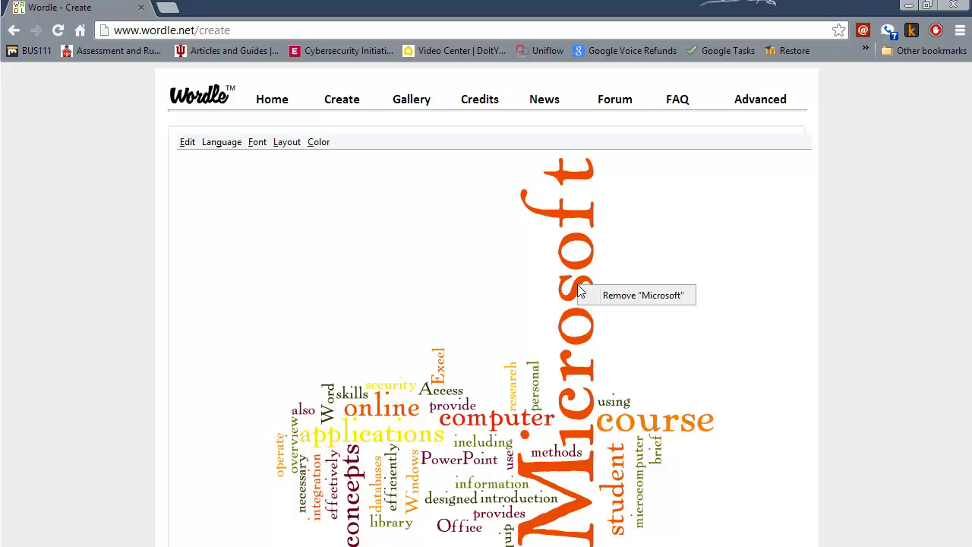
{"action": "left_click", "coordinate": [624, 298]}
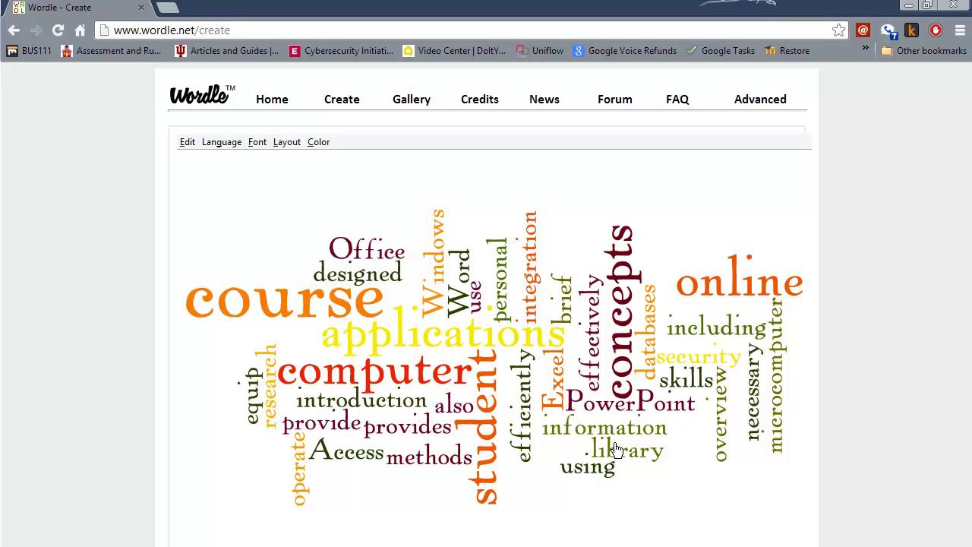
{"action": "right_click", "coordinate": [595, 477]}
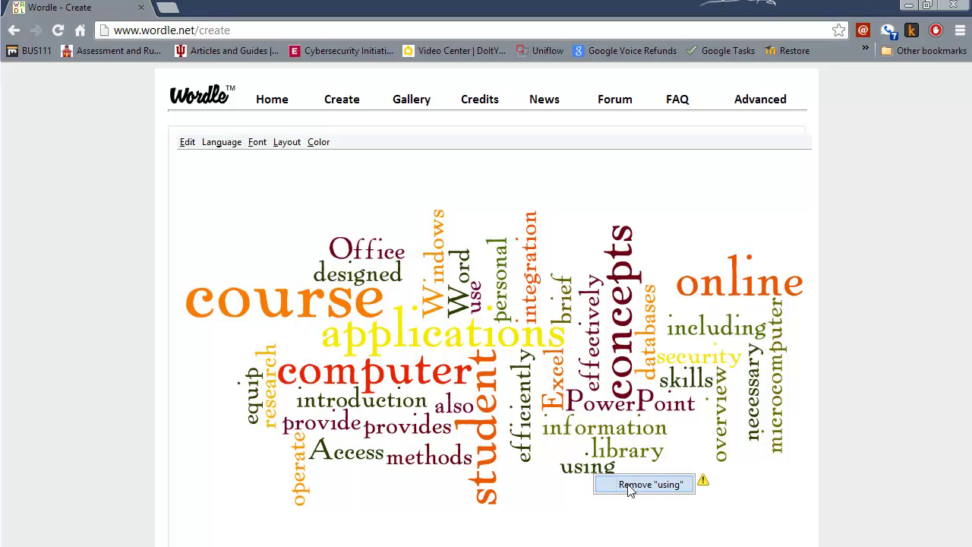
{"action": "left_click", "coordinate": [635, 487]}
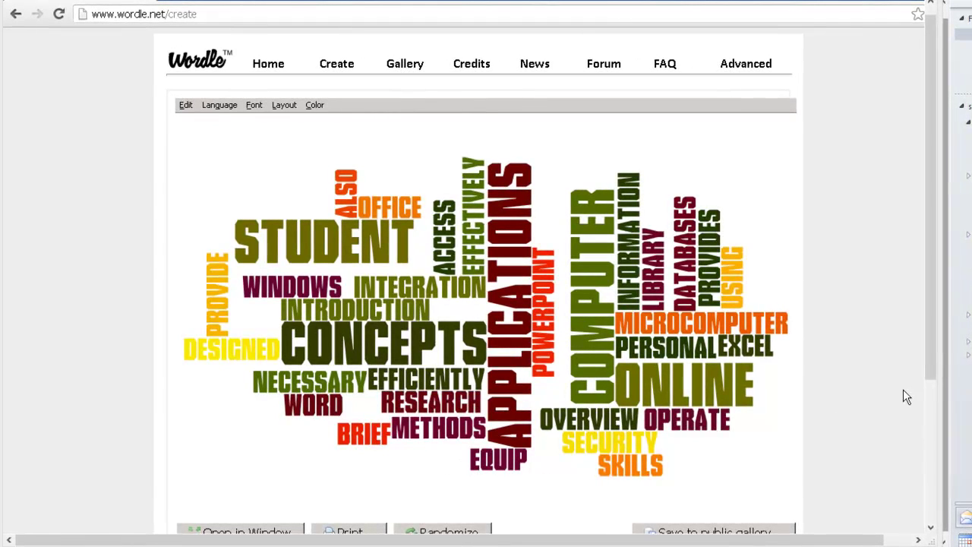
Scroll down to the Randomize and Open in Window buttons below the cloud
{"action": "left_click_drag", "start_coordinate": [931, 376], "coordinate": [930, 408]}
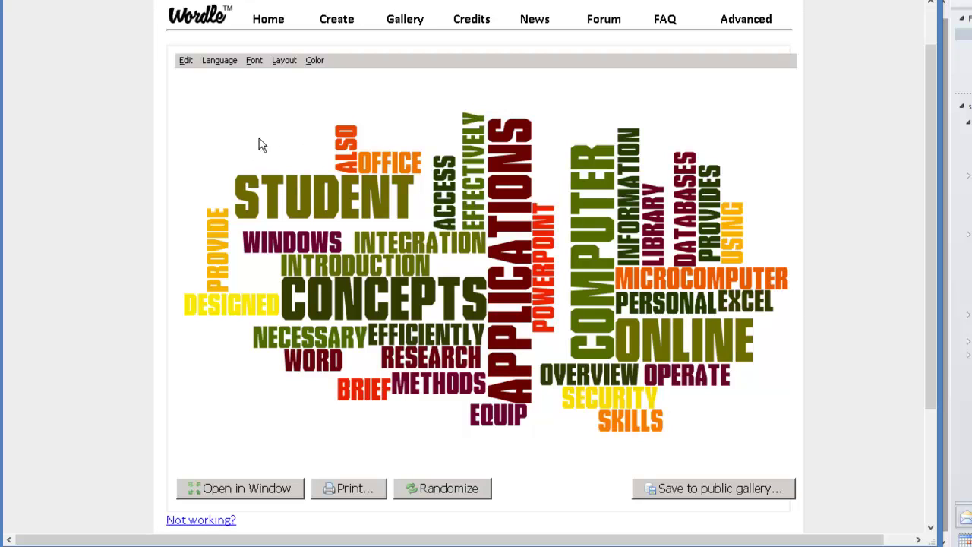
{"action": "left_click_drag", "start_coordinate": [926, 394], "coordinate": [939, 522]}
Launch Snipping Tool from Start > All Programs > Accessories
{"action": "left_click", "coordinate": [23, 520]}
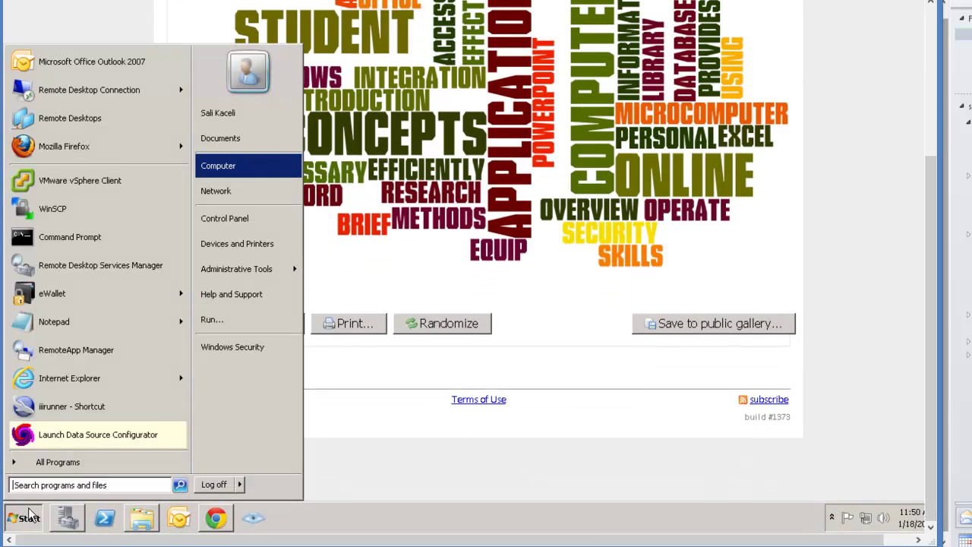
{"action": "left_click", "coordinate": [74, 462]}
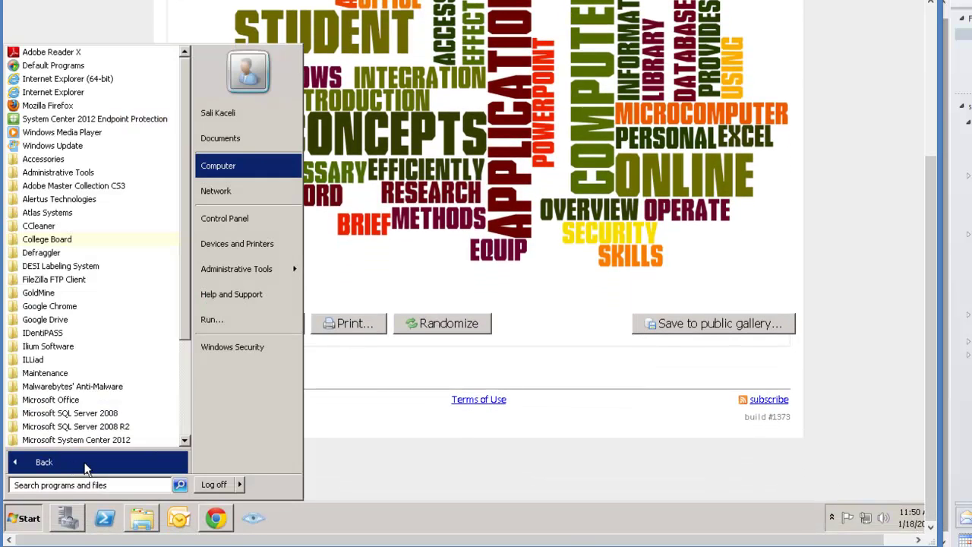
{"action": "left_click_drag", "start_coordinate": [188, 200], "coordinate": [177, 179]}
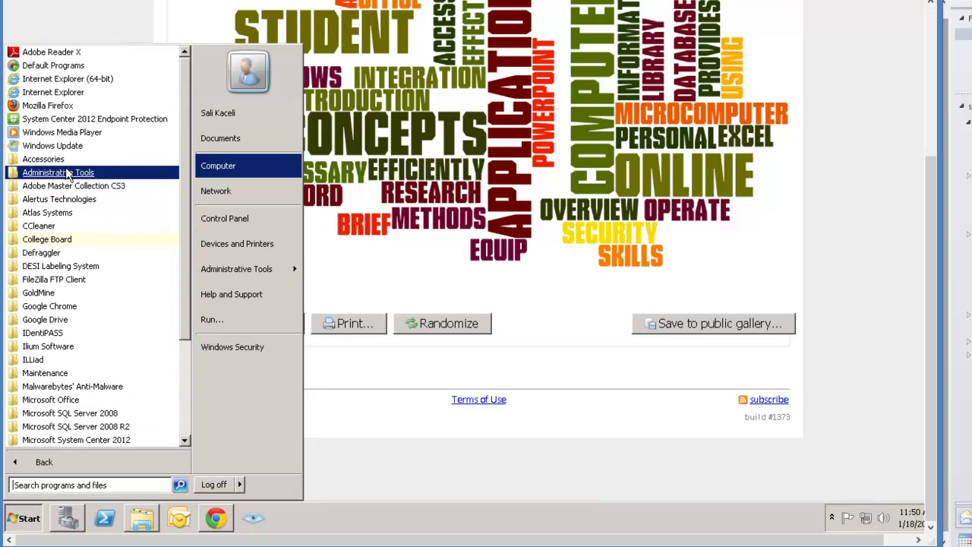
{"action": "left_click", "coordinate": [45, 159]}
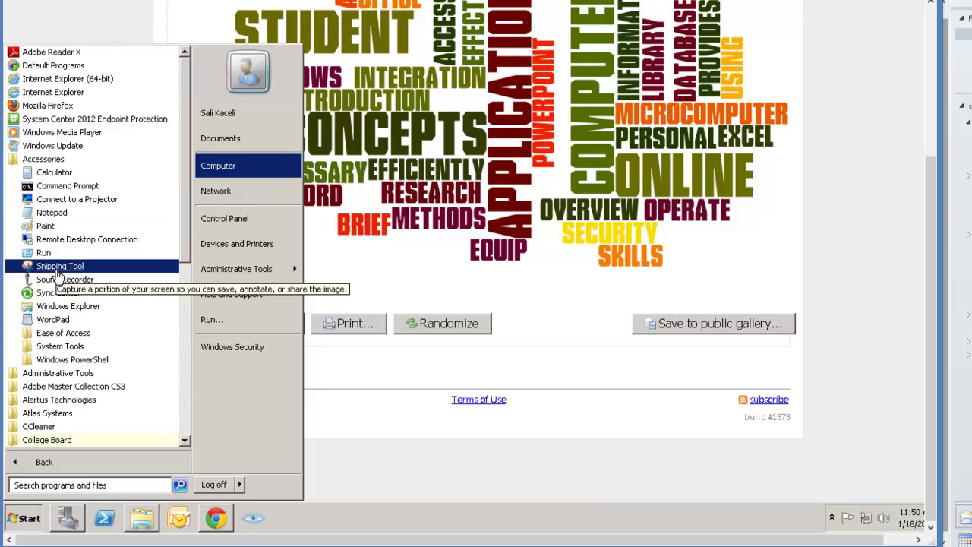
{"action": "left_click", "coordinate": [57, 267]}
{"action": "scroll", "coordinate": [938, 66], "scroll_direction": "up", "scroll_amount": 3}
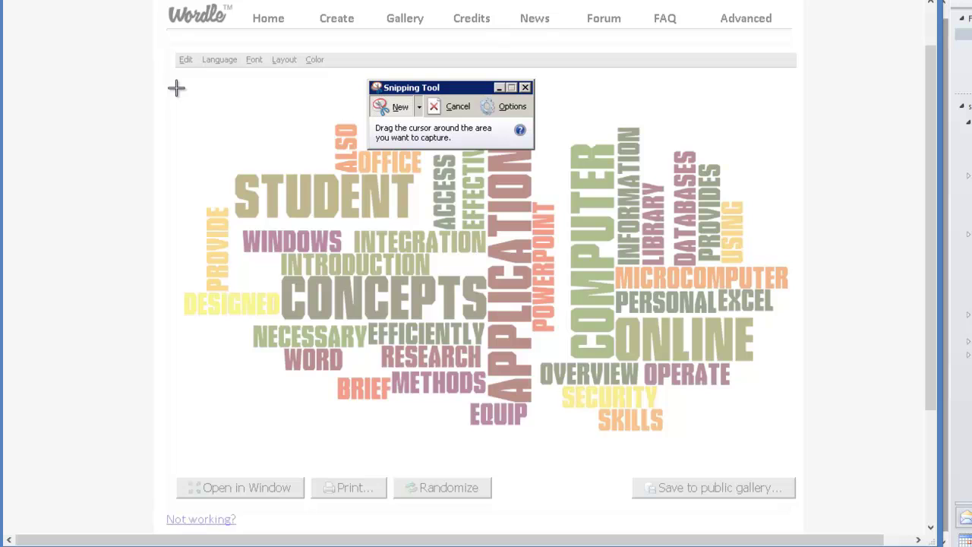
Snip the word cloud area and bring up Save As for the capture
{"action": "left_click_drag", "start_coordinate": [176, 88], "coordinate": [799, 454]}
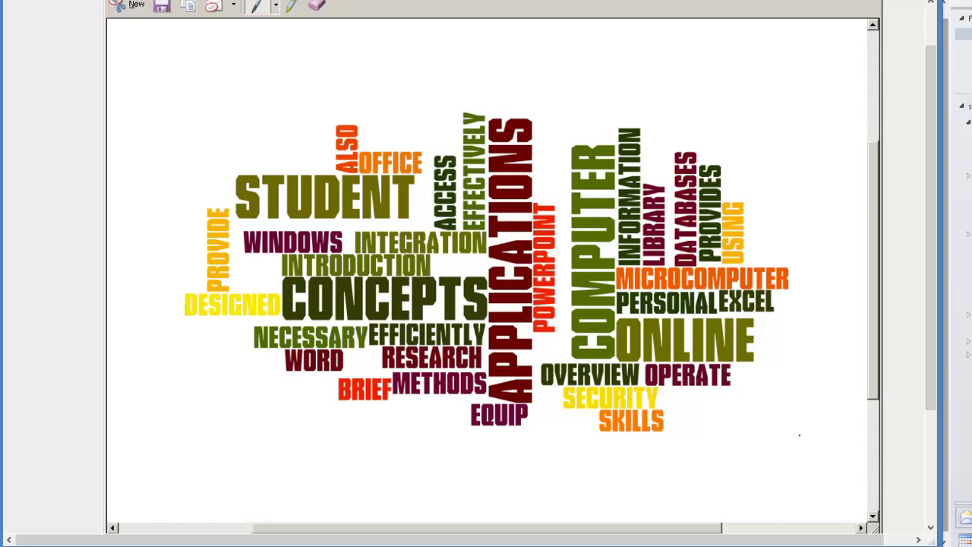
{"action": "left_click", "coordinate": [162, 9]}
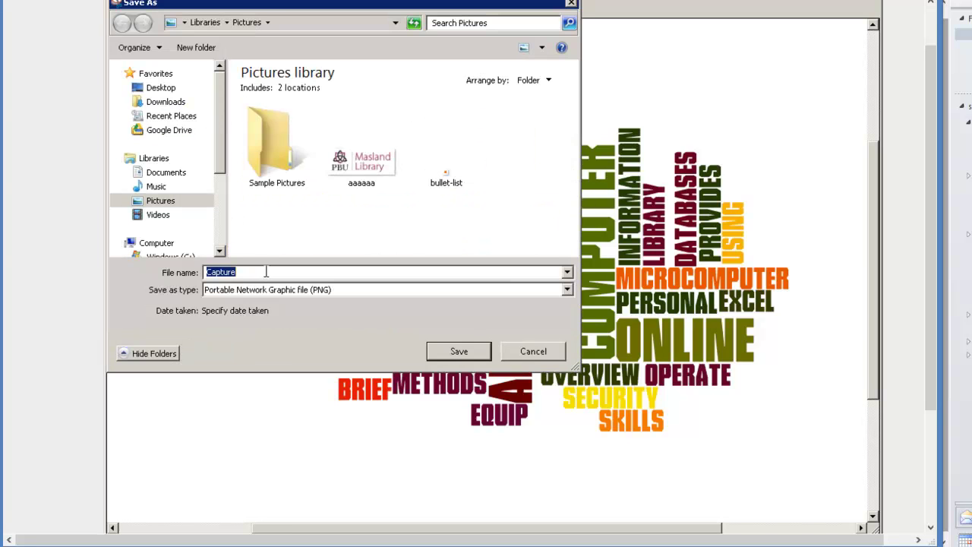
Save the snip as BUS111 PNG in Pictures, then open a new blank Chrome tab
{"action": "type", "text": "BUS111"}
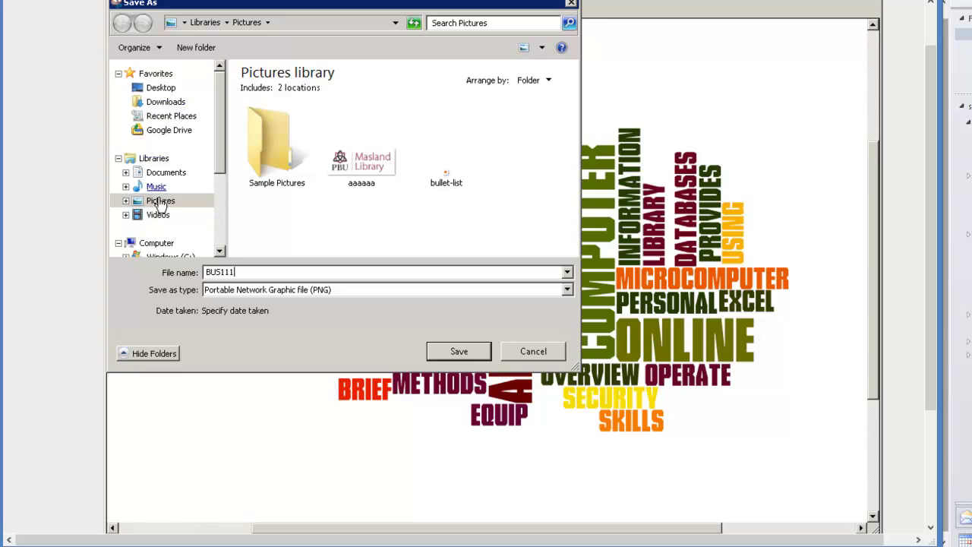
{"action": "left_click", "coordinate": [459, 351]}
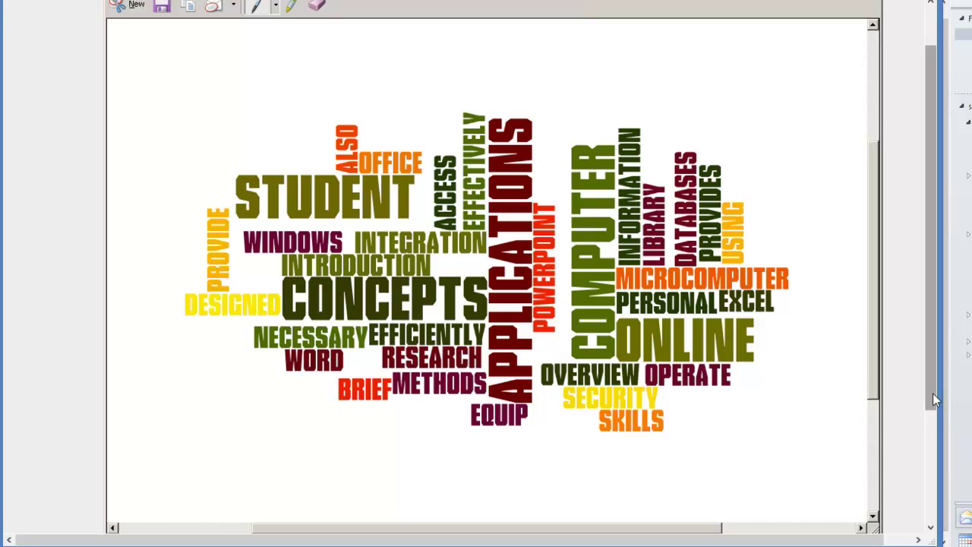
{"action": "left_click_drag", "start_coordinate": [933, 393], "coordinate": [933, 264]}
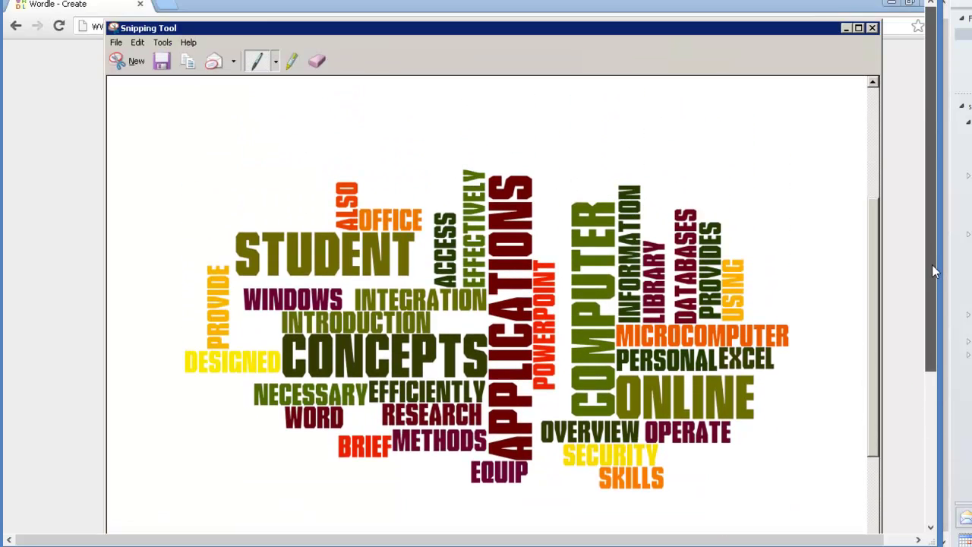
{"action": "left_click", "coordinate": [847, 28]}
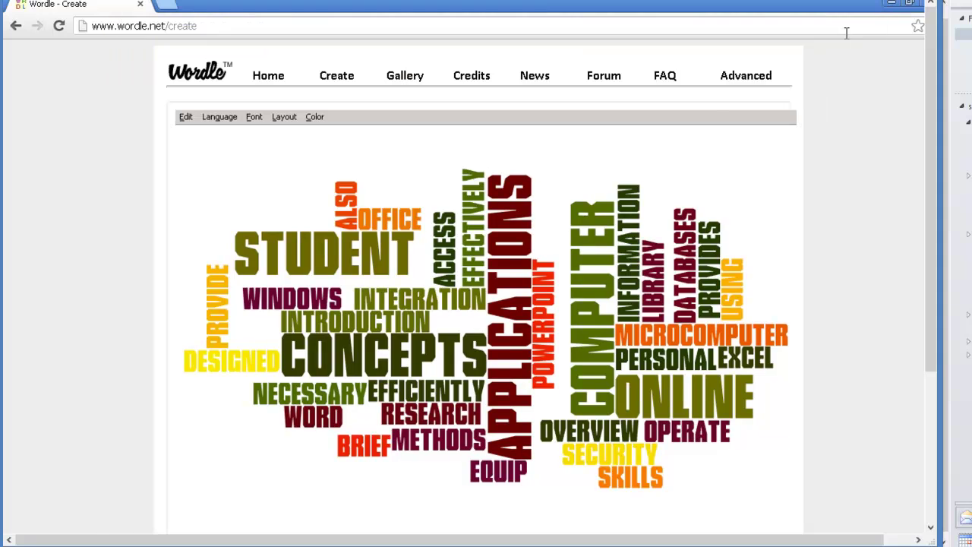
{"action": "left_click", "coordinate": [173, 6]}
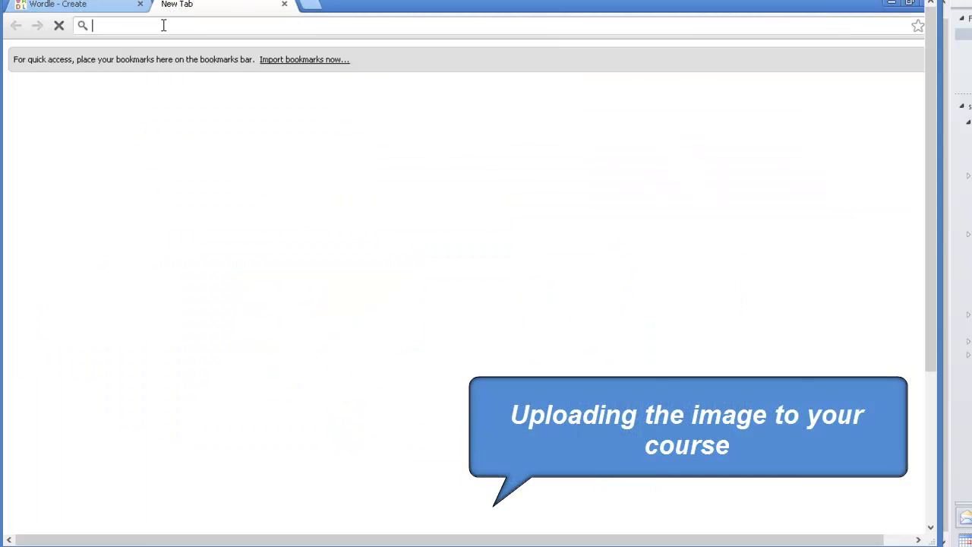
Go to elearning.cairn.edu, log in with the account username, and open TS-Test-Course-Temp
{"action": "type", "text": "elearning.cairn.edu"}
{"action": "key", "text": "Return"}
{"action": "left_click", "coordinate": [692, 95]}
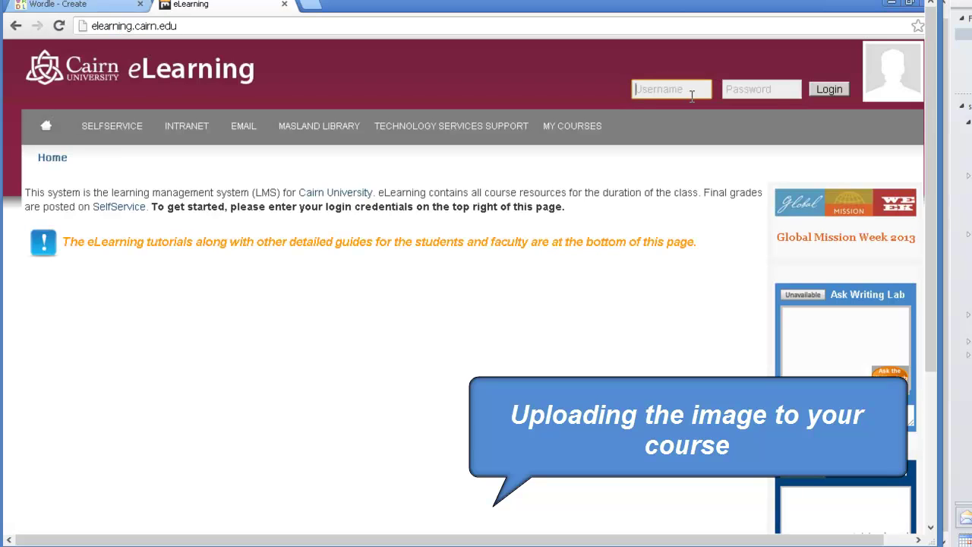
{"action": "key", "text": "Return"}
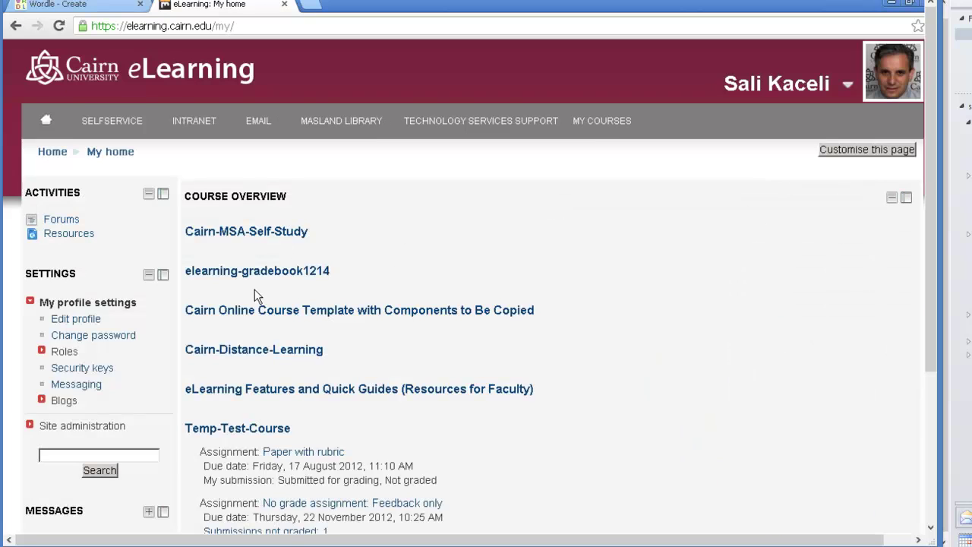
{"action": "left_click", "coordinate": [272, 272]}
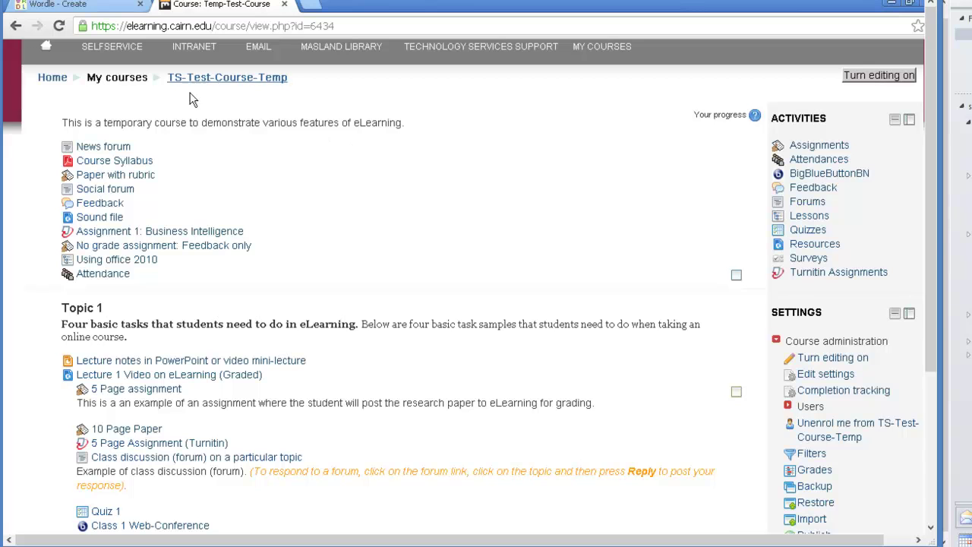
Turn editing on for the course, then dismiss the activity chooser without adding anything
{"action": "left_click", "coordinate": [879, 76]}
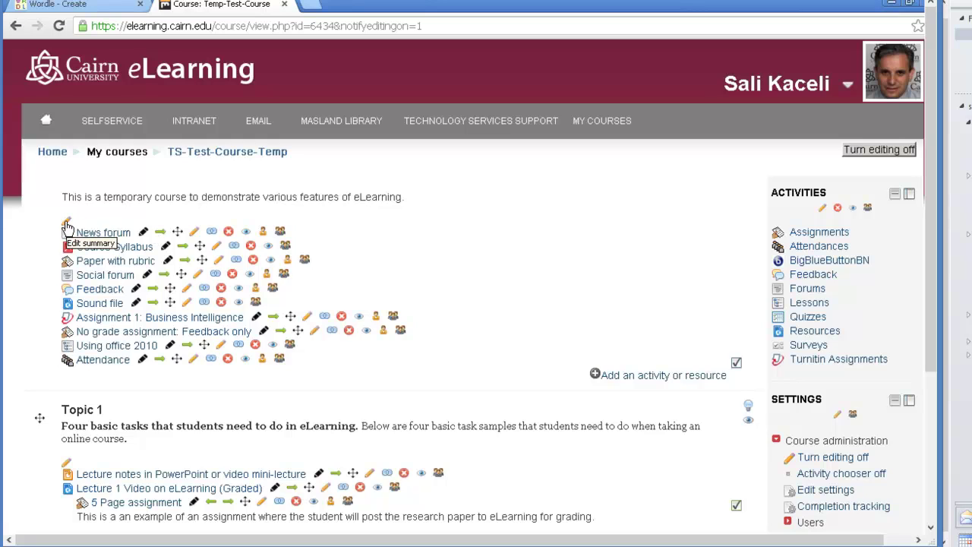
{"action": "left_click", "coordinate": [620, 376]}
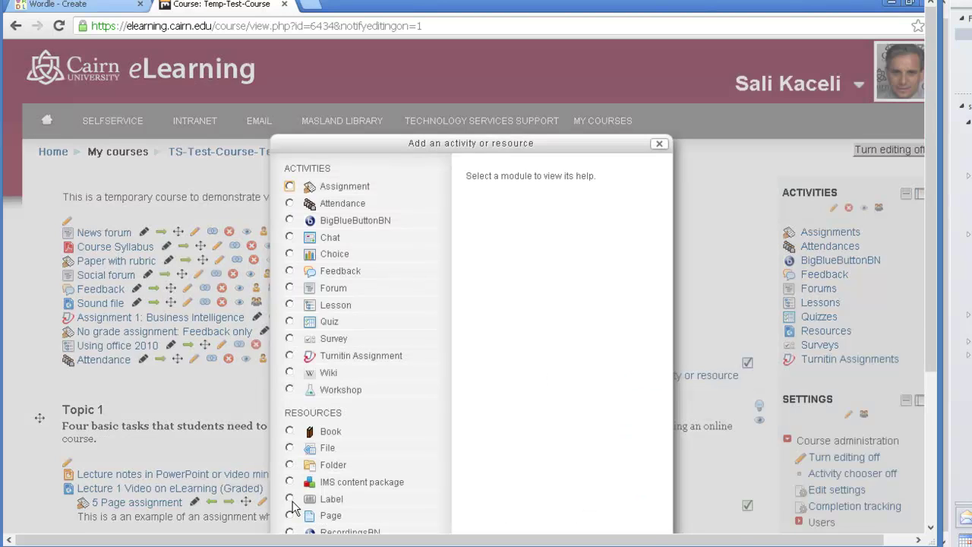
{"action": "left_click", "coordinate": [659, 145]}
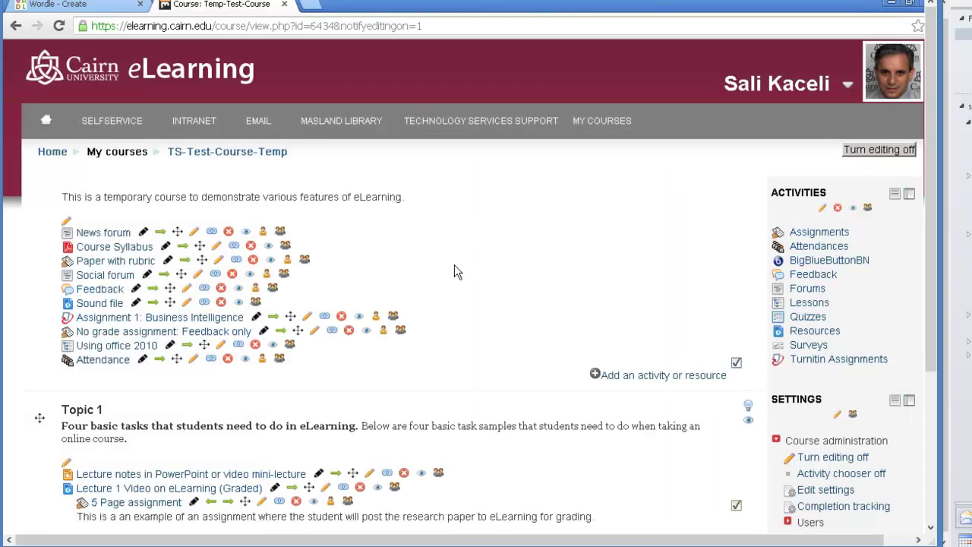
Edit the General section summary and upload BUS111.PNG from Pictures into the image dialog
{"action": "left_click", "coordinate": [67, 227]}
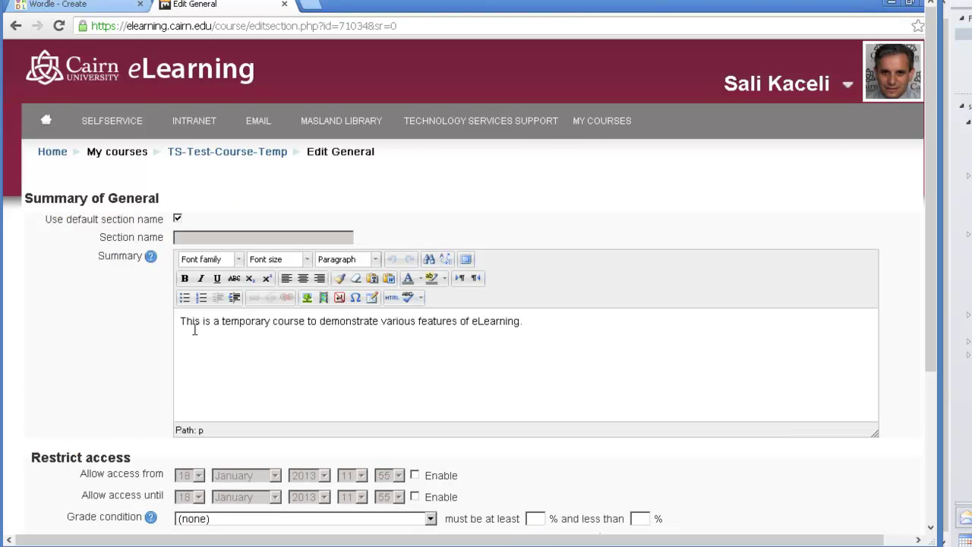
{"action": "left_click", "coordinate": [181, 322]}
{"action": "left_click", "coordinate": [307, 298]}
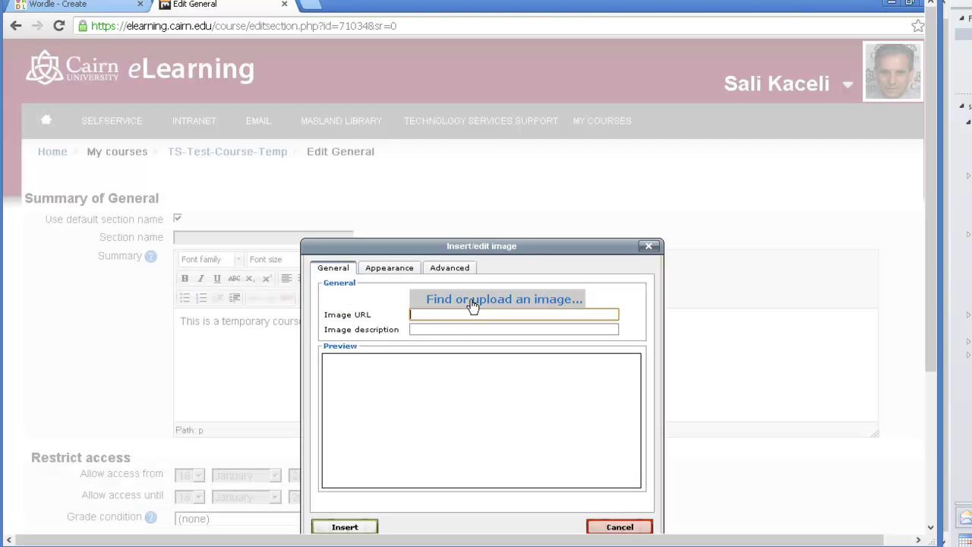
{"action": "left_click", "coordinate": [472, 302]}
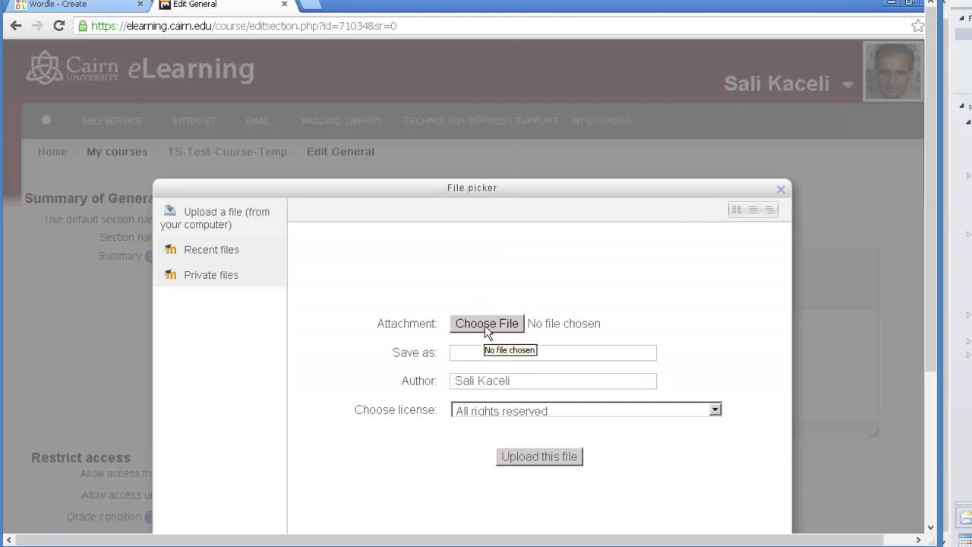
{"action": "left_click", "coordinate": [485, 325]}
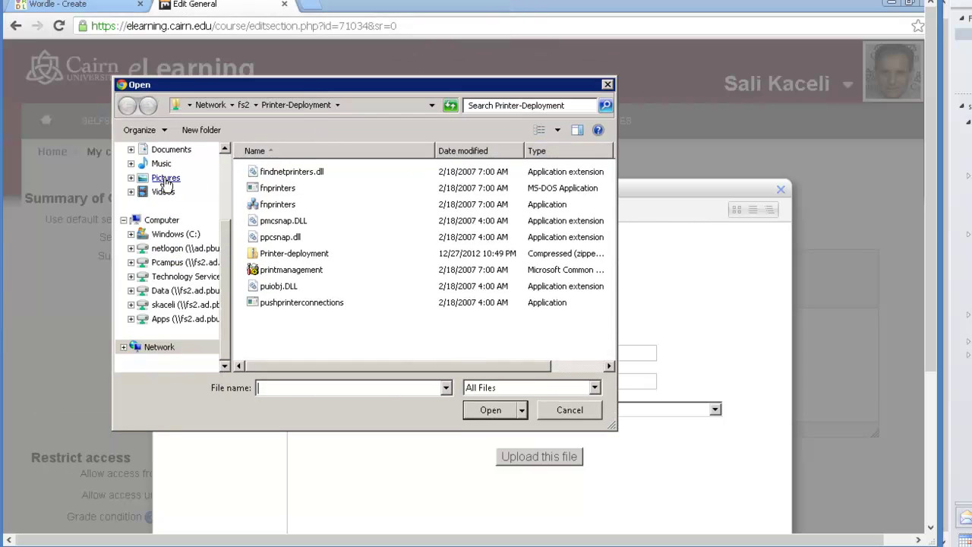
{"action": "left_click", "coordinate": [164, 179]}
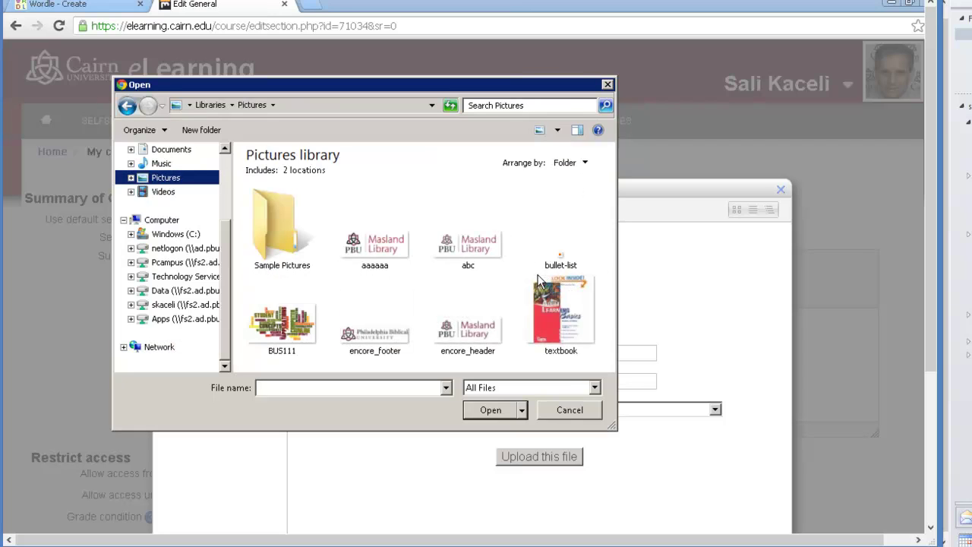
{"action": "left_click", "coordinate": [283, 327]}
{"action": "left_click", "coordinate": [490, 410]}
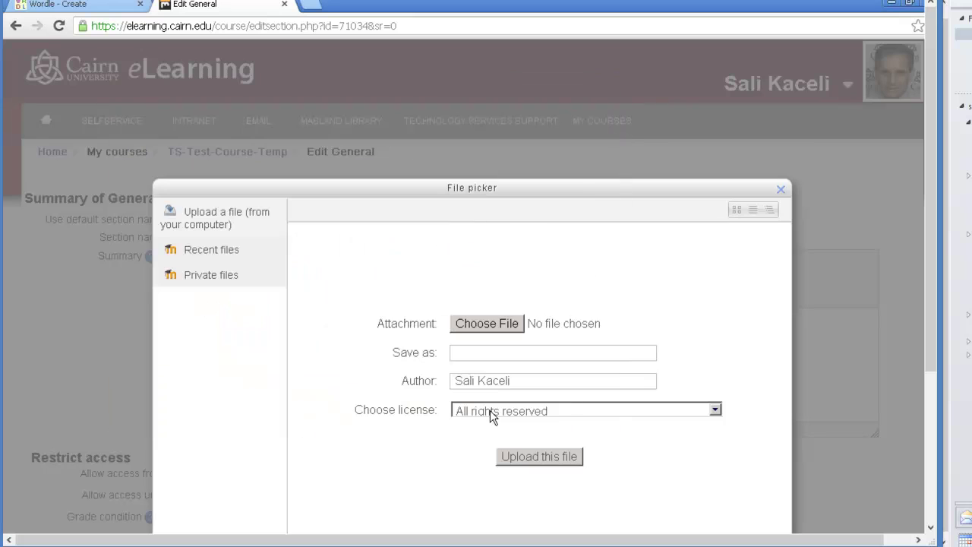
{"action": "left_click", "coordinate": [523, 456]}
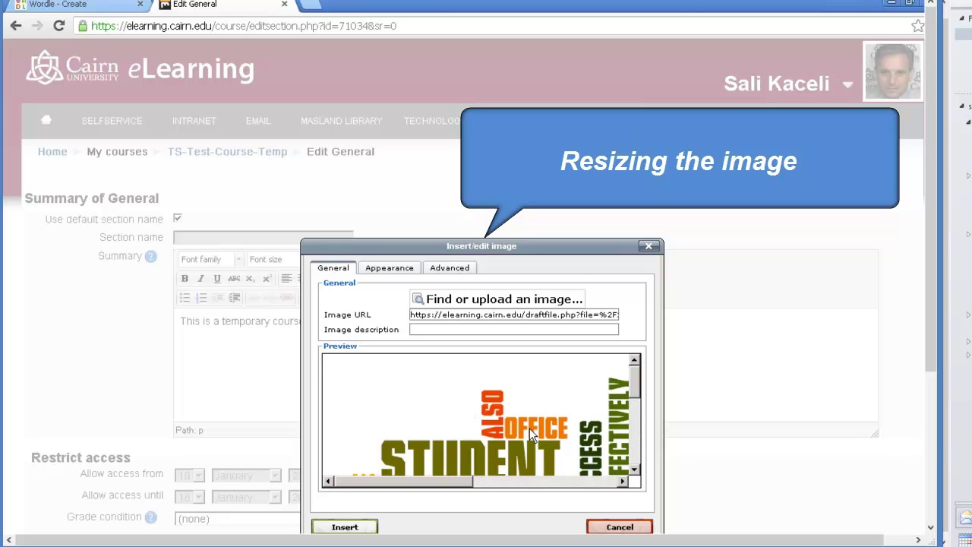
Change the image width from 837 to 400 px so the height recalculates
{"action": "left_click_drag", "start_coordinate": [461, 485], "coordinate": [437, 485]}
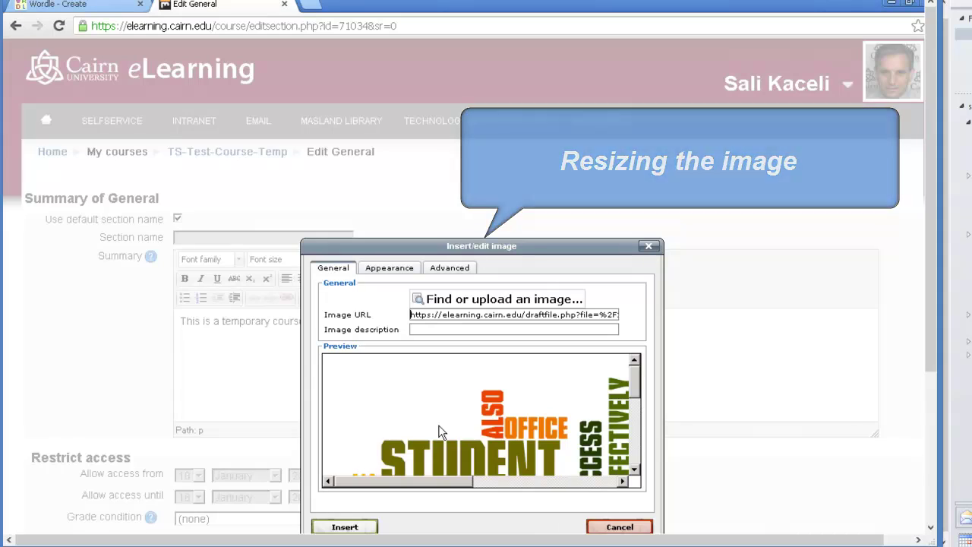
{"action": "left_click", "coordinate": [390, 273]}
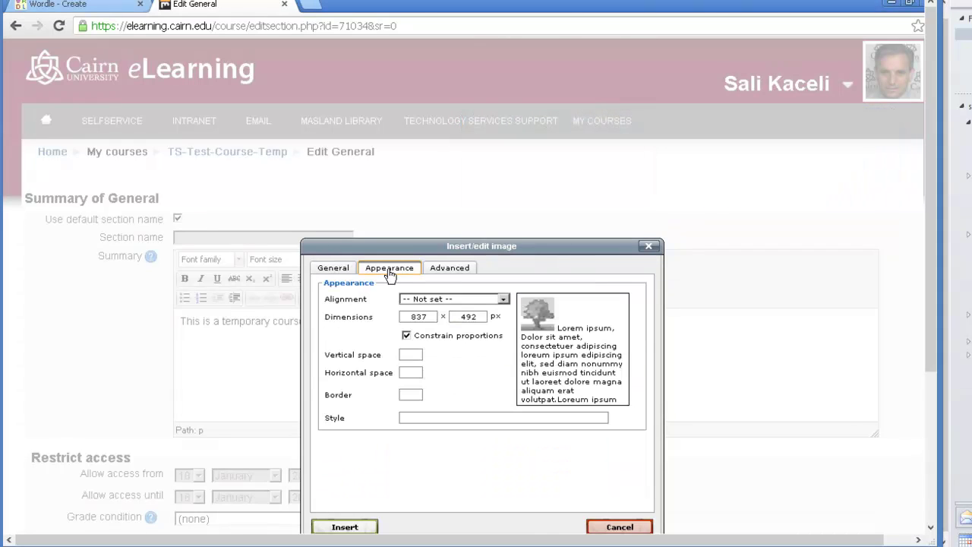
{"action": "double_click", "coordinate": [422, 317]}
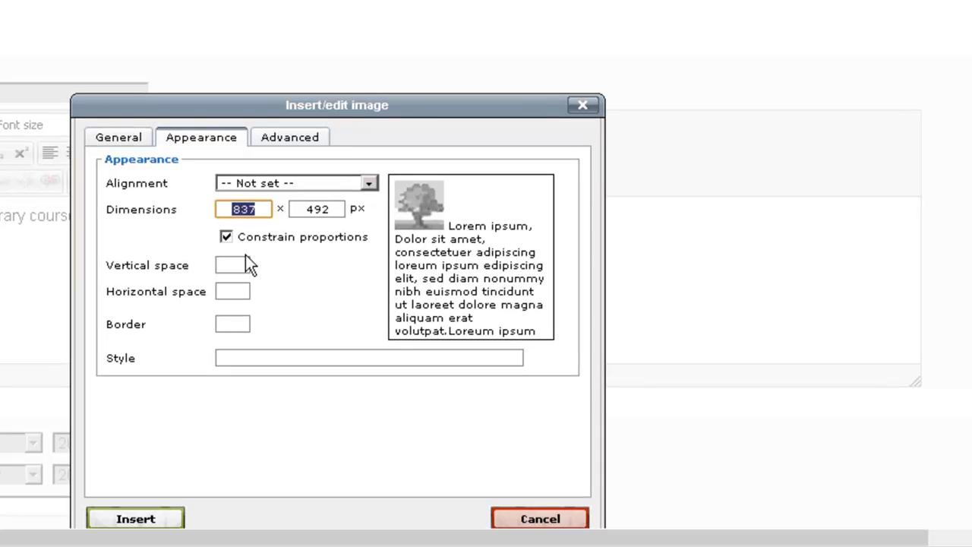
{"action": "type", "text": "300"}
{"action": "key", "text": "Tab"}
{"action": "left_click_drag", "start_coordinate": [262, 210], "coordinate": [208, 217]}
{"action": "type", "text": "400"}
{"action": "left_click", "coordinate": [337, 258]}
Set alignment to Right and insert the image, accepting the missing-description warning
{"action": "left_click", "coordinate": [287, 186]}
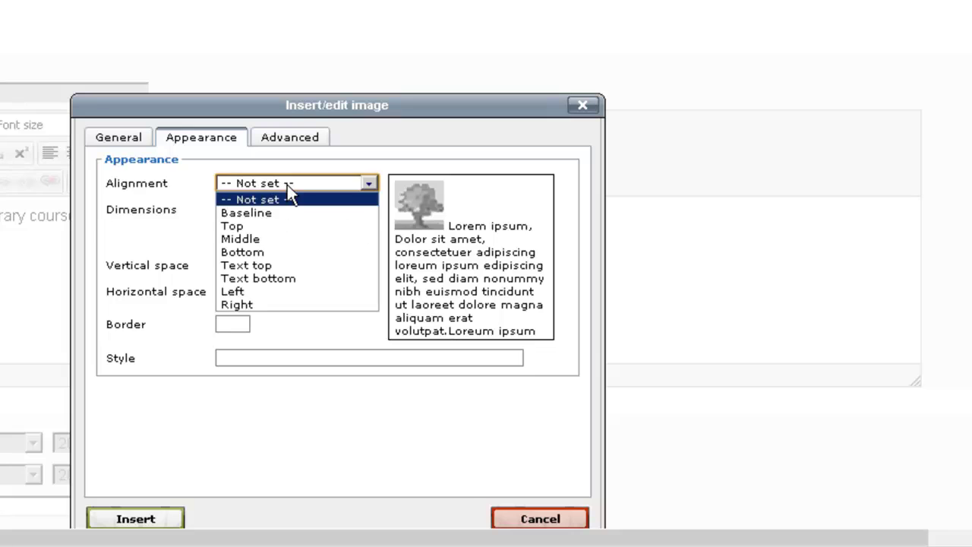
{"action": "left_click", "coordinate": [251, 306]}
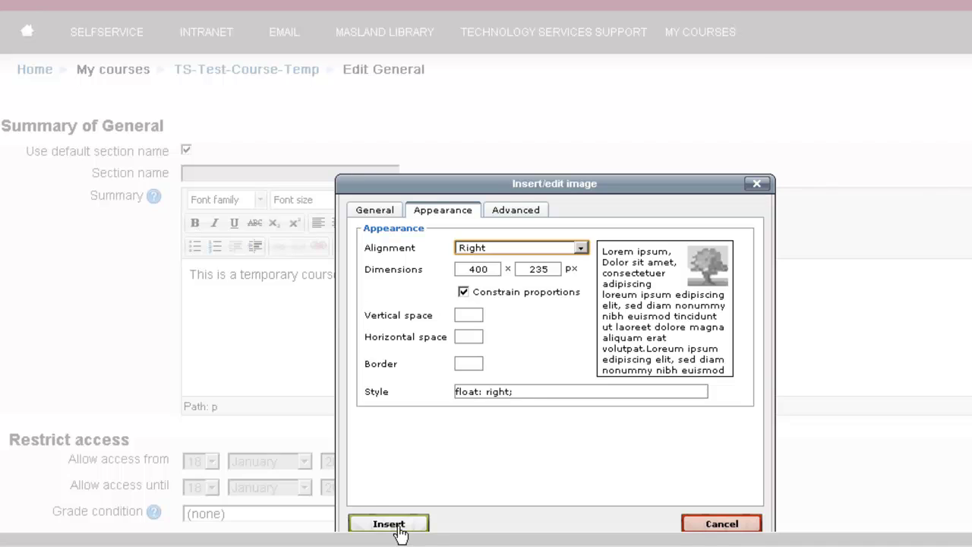
{"action": "left_click", "coordinate": [389, 525]}
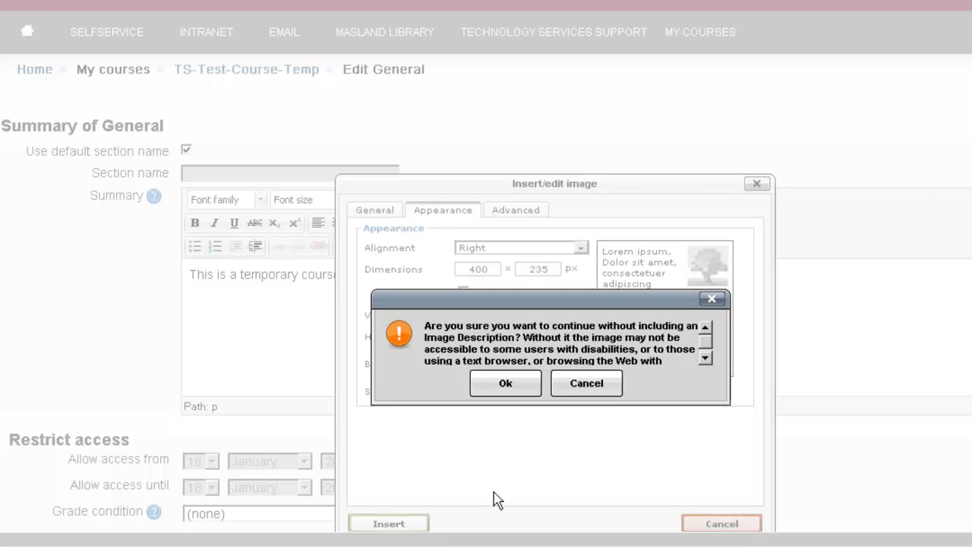
{"action": "left_click", "coordinate": [505, 386]}
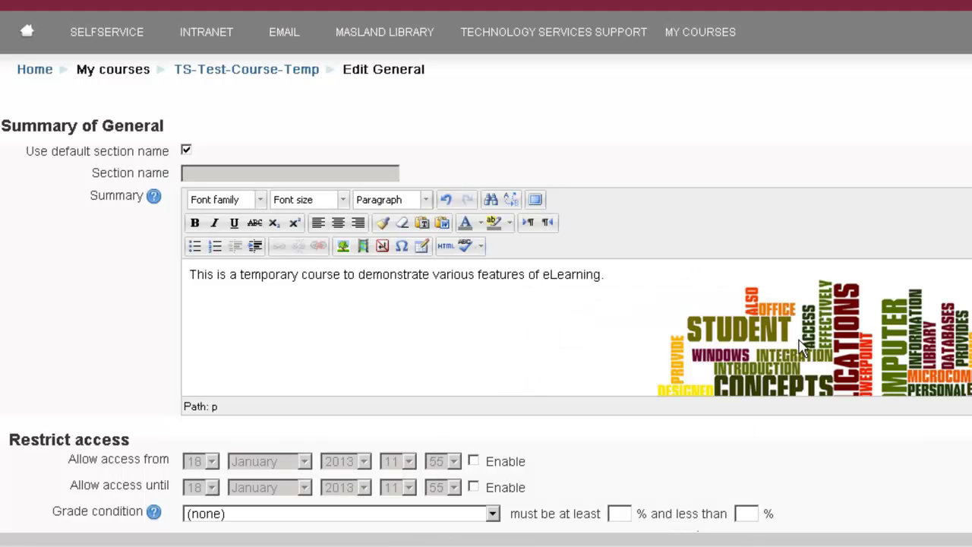
{"action": "scroll", "coordinate": [556, 343], "scroll_direction": "down", "scroll_amount": 4}
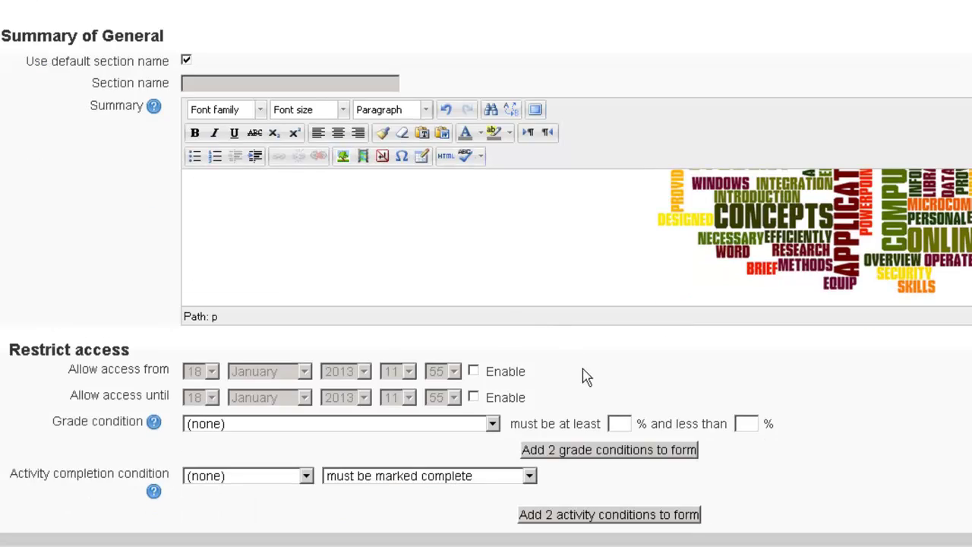
{"action": "scroll", "coordinate": [585, 377], "scroll_direction": "down", "scroll_amount": 3}
Save the General summary changes and scroll the course page down to Topic 1
{"action": "left_click", "coordinate": [248, 330]}
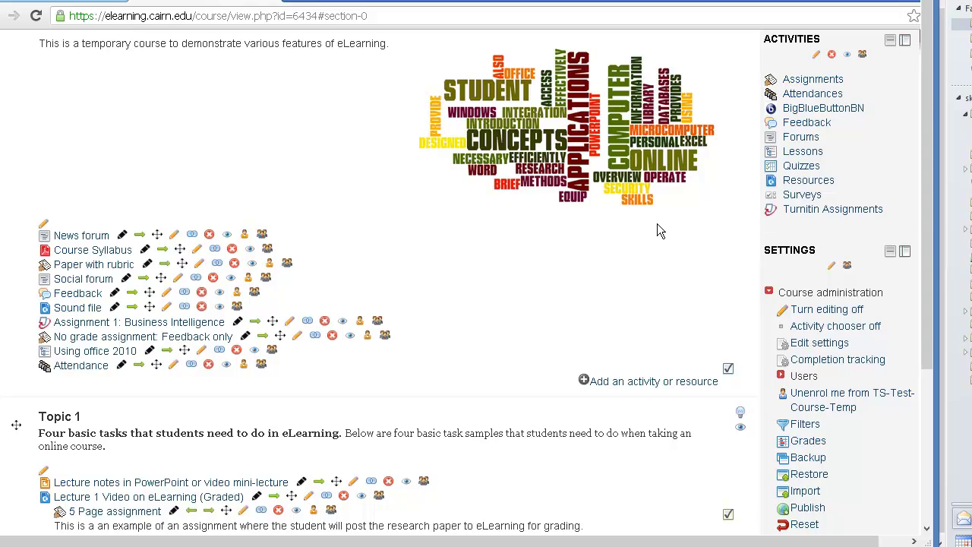
{"action": "scroll", "coordinate": [519, 448], "scroll_direction": "down", "scroll_amount": 1}
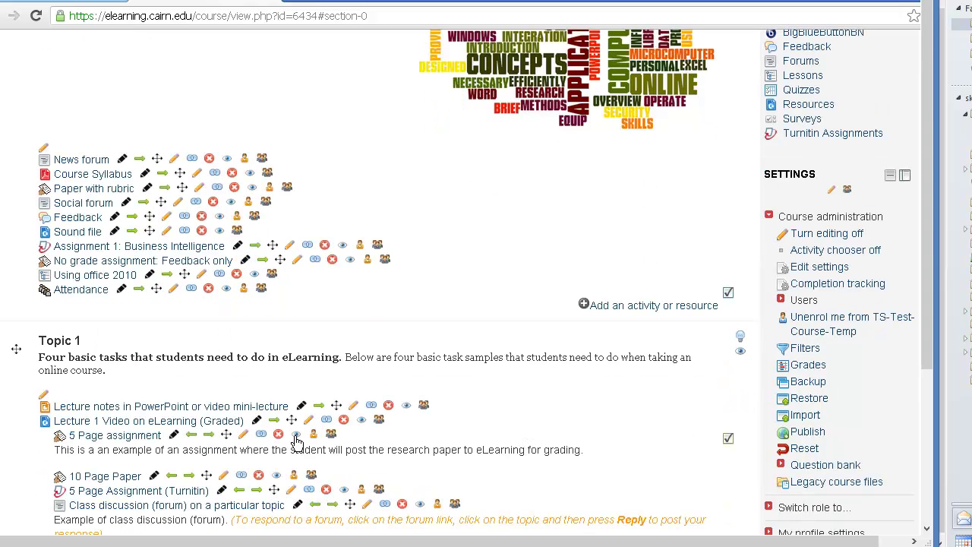
{"action": "scroll", "coordinate": [517, 414], "scroll_direction": "down", "scroll_amount": 1}
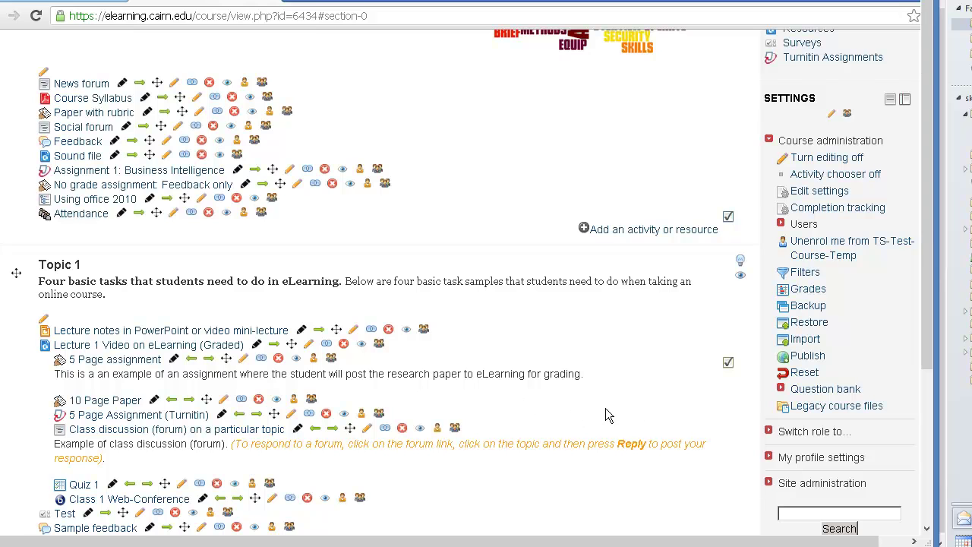
{"action": "scroll", "coordinate": [601, 410], "scroll_direction": "down", "scroll_amount": 1}
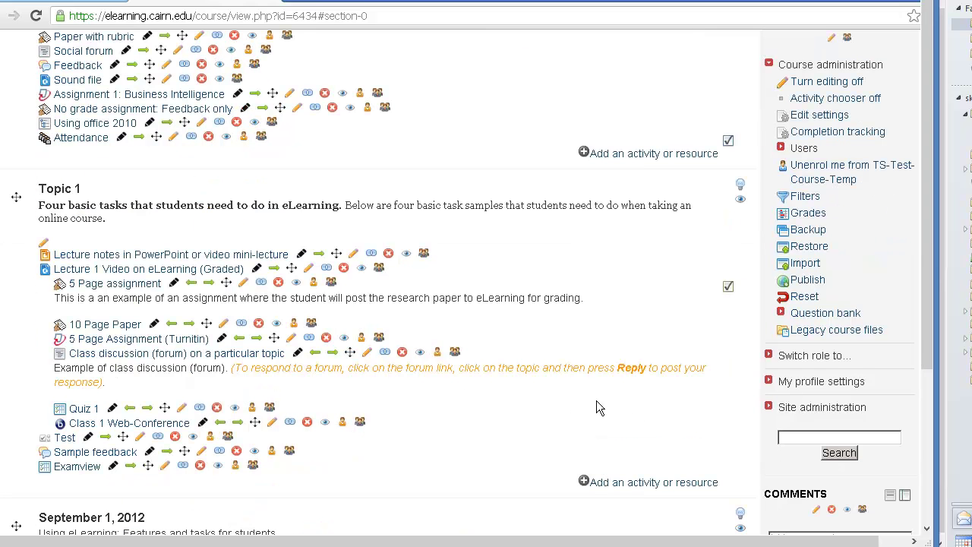
Add a new Label to Topic 1 and copy the course description paragraph from the Word syllabus
{"action": "left_click", "coordinate": [610, 486]}
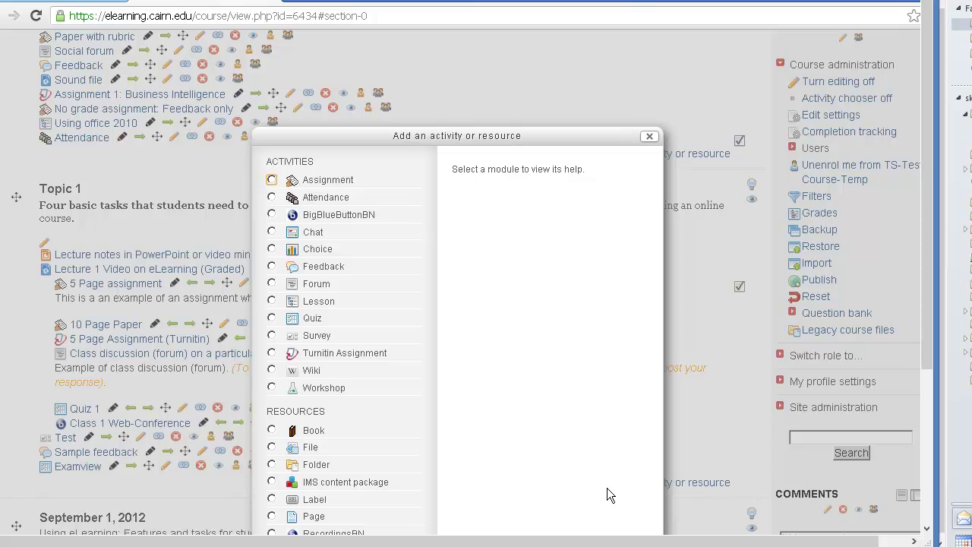
{"action": "left_click", "coordinate": [271, 499]}
{"action": "scroll", "coordinate": [420, 506], "scroll_direction": "down", "scroll_amount": 2}
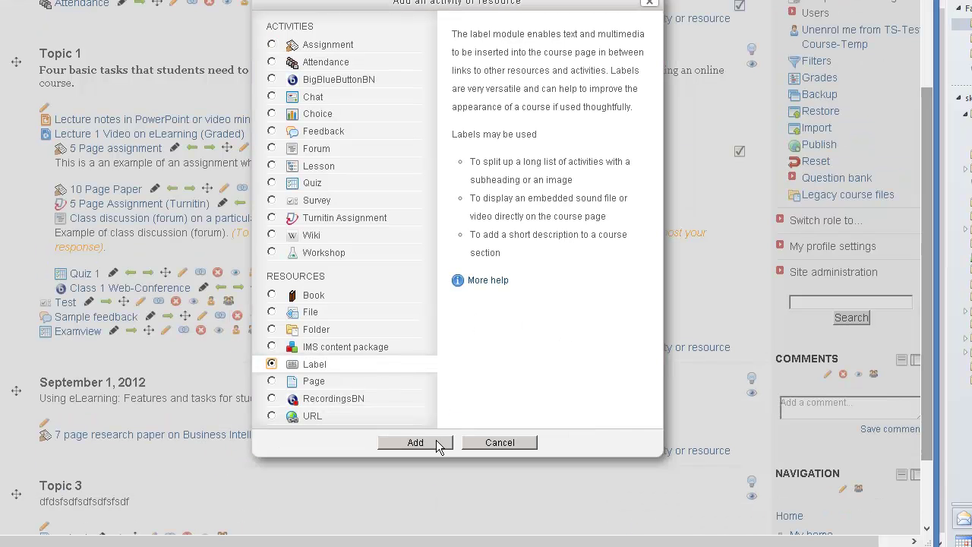
{"action": "left_click", "coordinate": [417, 443]}
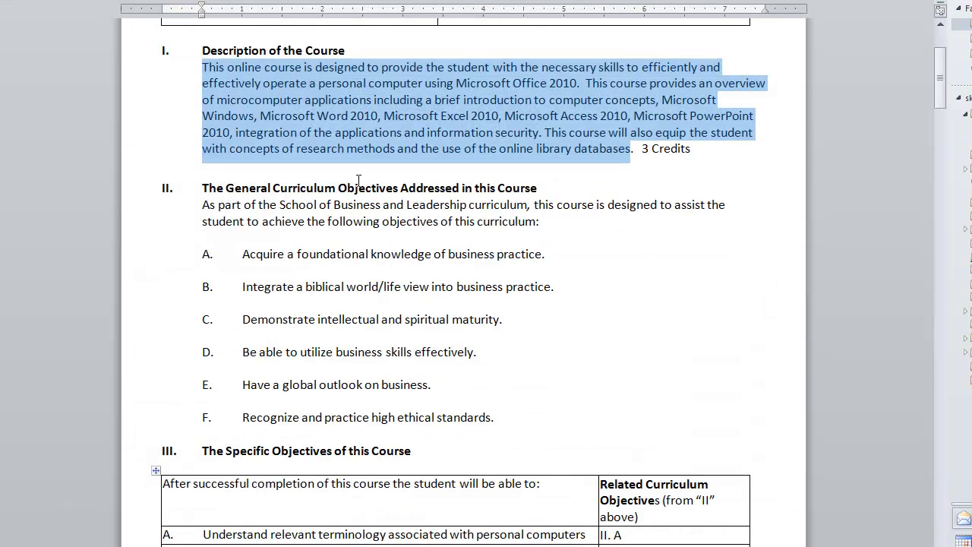
{"action": "right_click", "coordinate": [355, 125]}
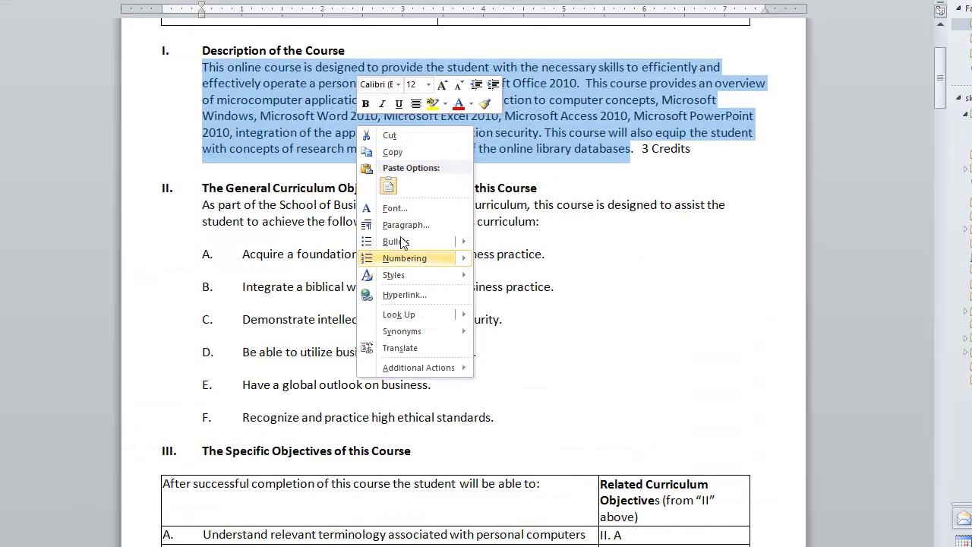
{"action": "left_click", "coordinate": [393, 153]}
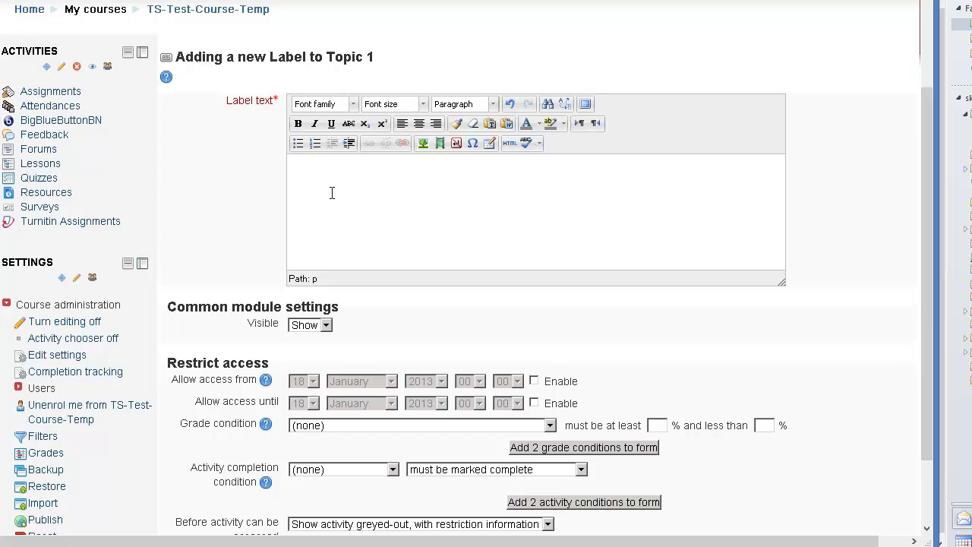
Paste the course description into the label text and place the caret at its start
{"action": "type", "text": "This online course is designed to provide the student with the necessary skills to efficiently and effectively operate a personal computer using Microsoft Office 2010.  This course provides an overview of microcomputer applications including a brief introduction to computer concepts, Microsoft Windows, Microsoft Word 2010, Microsoft Excel 2010, Microsoft Access 2010, Microsoft PowerPoint 2010, integration of the applications and information security. This course will also equip the student with concepts of research methods and the use of the online library databases"}
{"action": "left_click", "coordinate": [374, 206]}
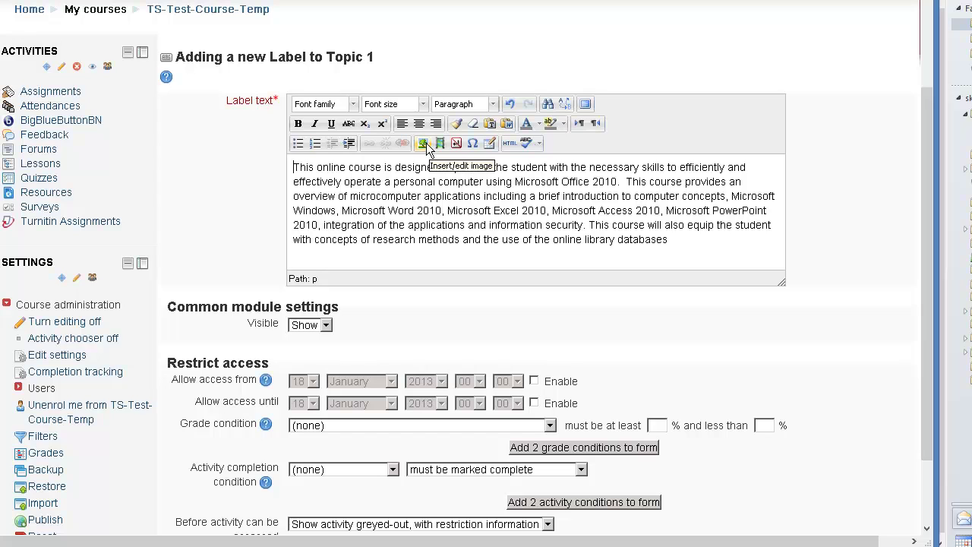
{"action": "left_click", "coordinate": [295, 169]}
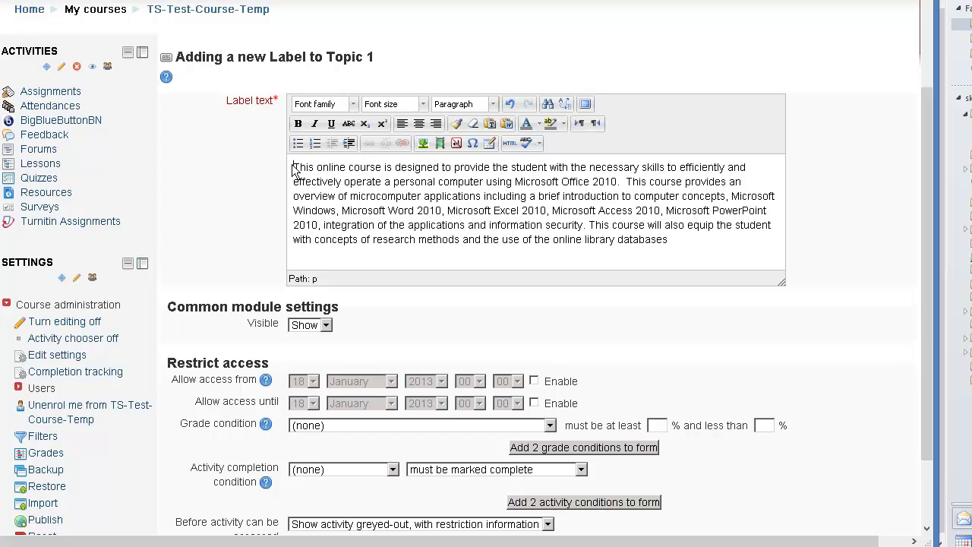
Upload BUS111.PNG as the label's image
{"action": "left_click", "coordinate": [423, 143]}
{"action": "left_click", "coordinate": [466, 163]}
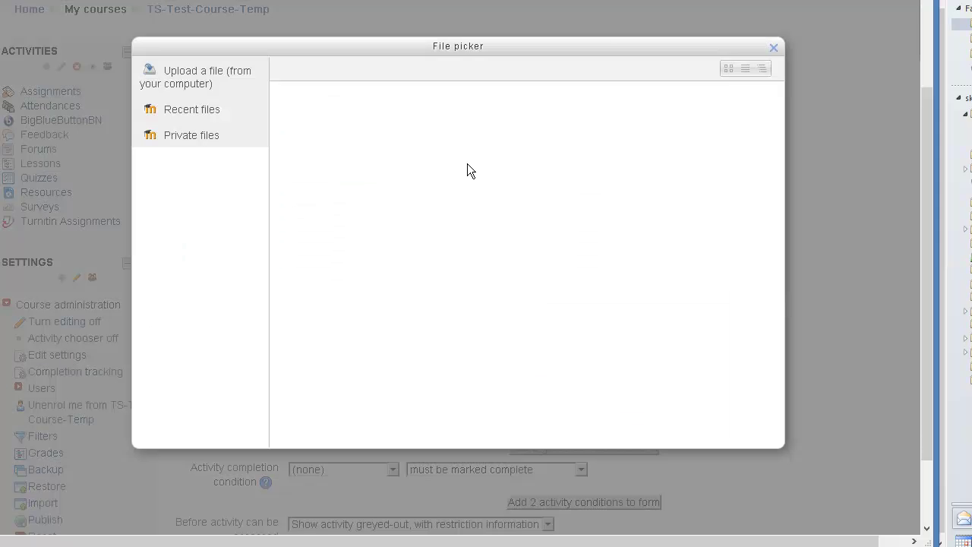
{"action": "left_click", "coordinate": [458, 187]}
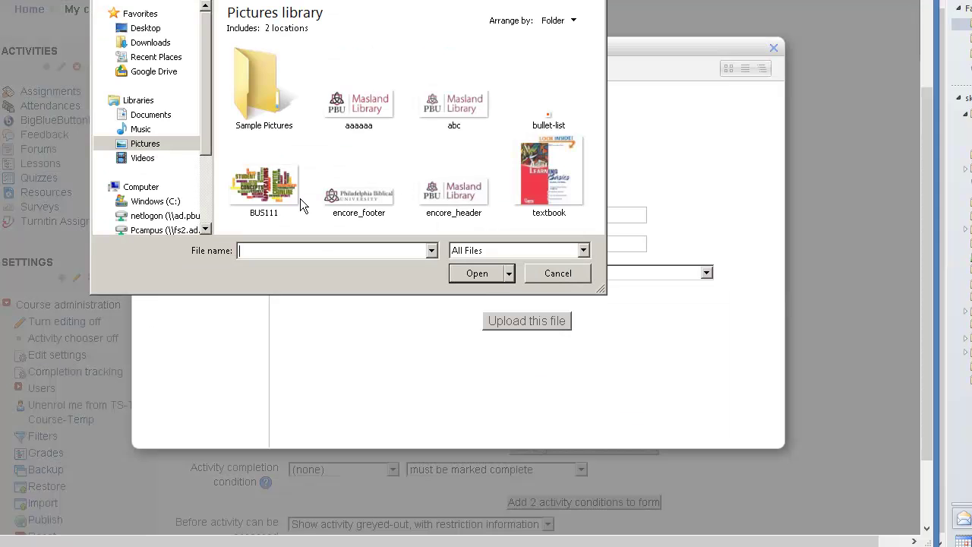
{"action": "left_click", "coordinate": [261, 183]}
{"action": "left_click", "coordinate": [477, 275]}
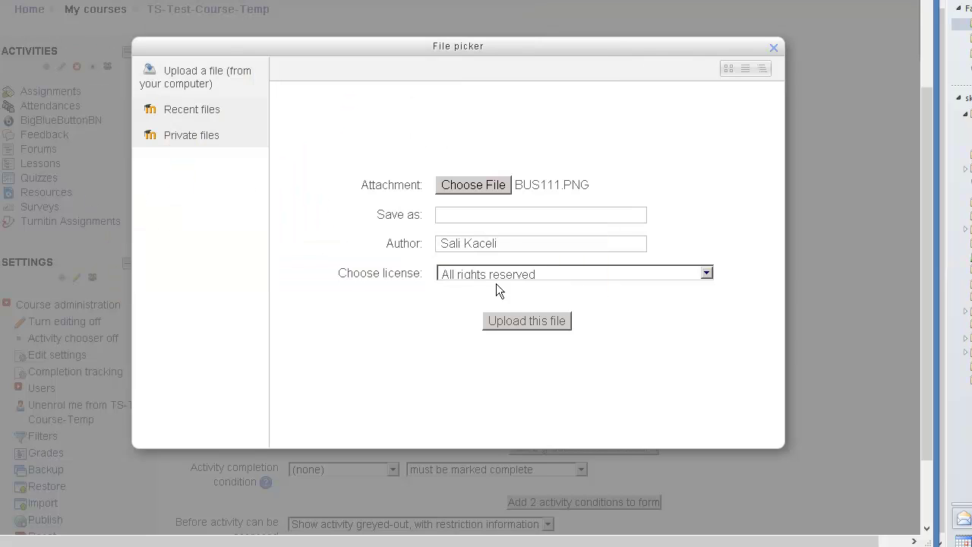
{"action": "left_click", "coordinate": [536, 321]}
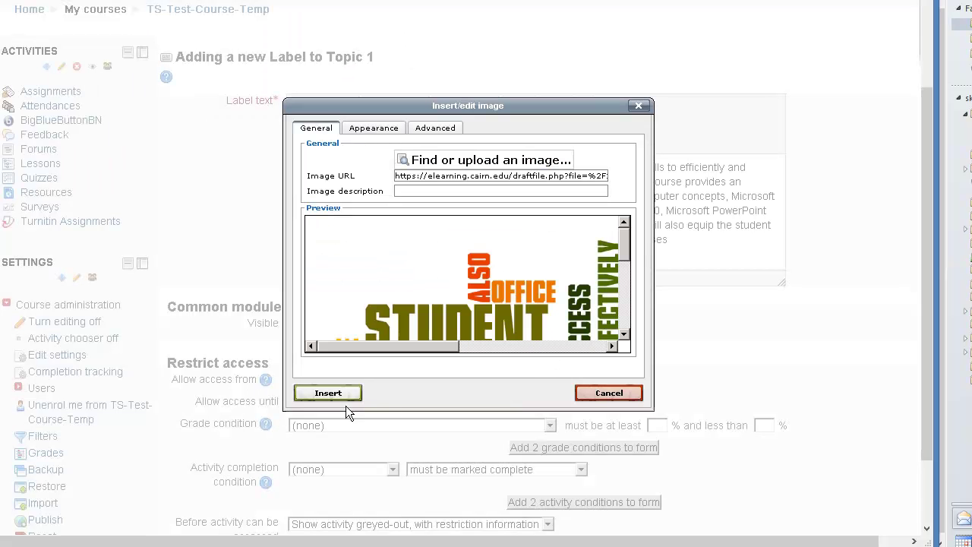
Set the image width to 300 px, align it Right, and insert it
{"action": "left_click", "coordinate": [381, 131]}
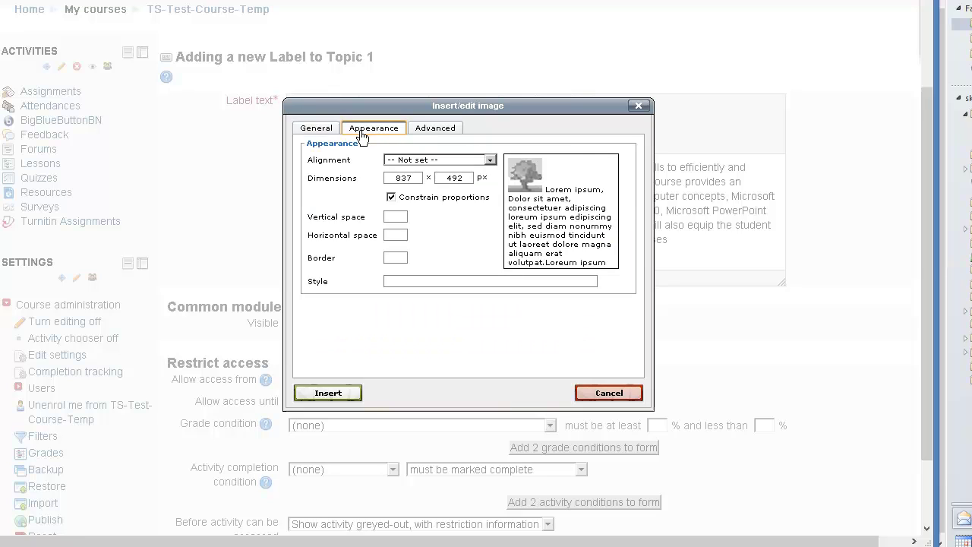
{"action": "double_click", "coordinate": [405, 177]}
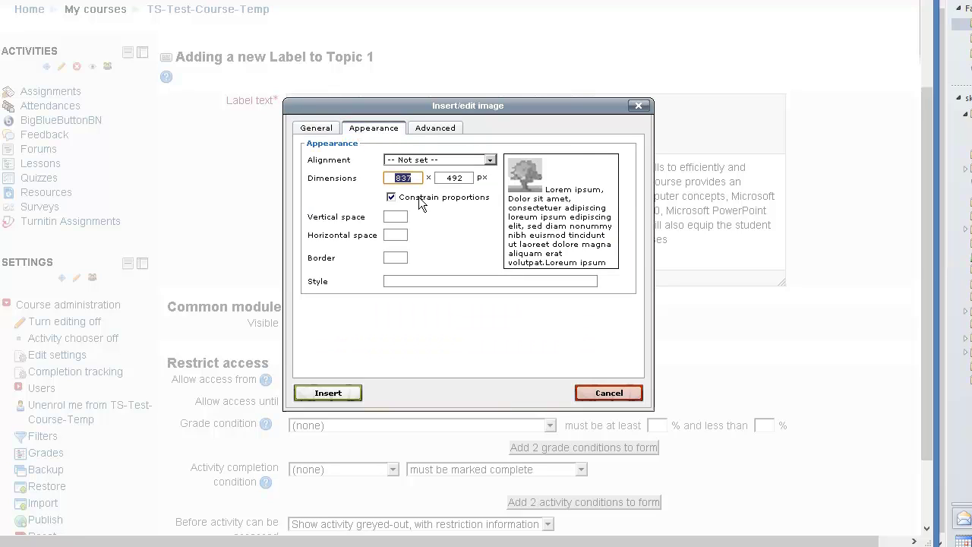
{"action": "type", "text": "300"}
{"action": "left_click", "coordinate": [447, 244]}
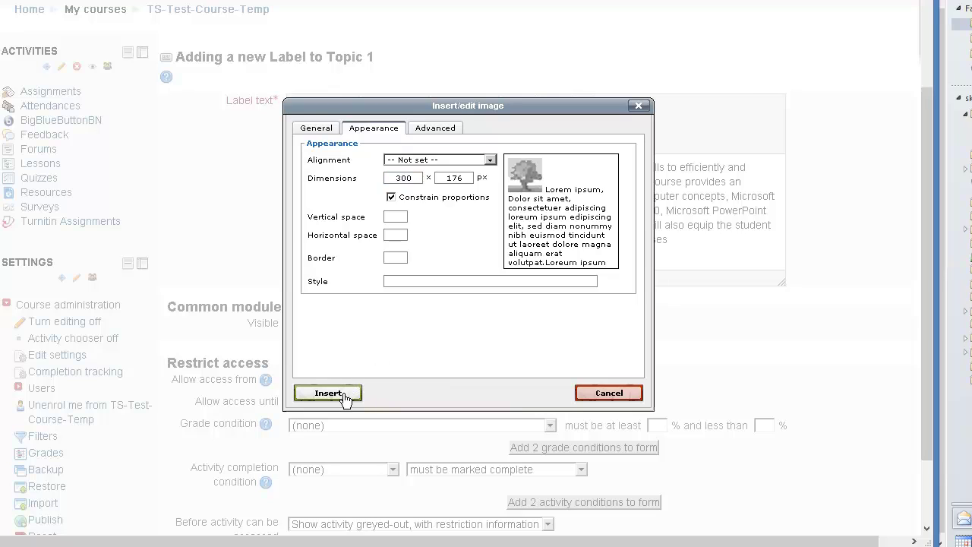
{"action": "left_click", "coordinate": [423, 161]}
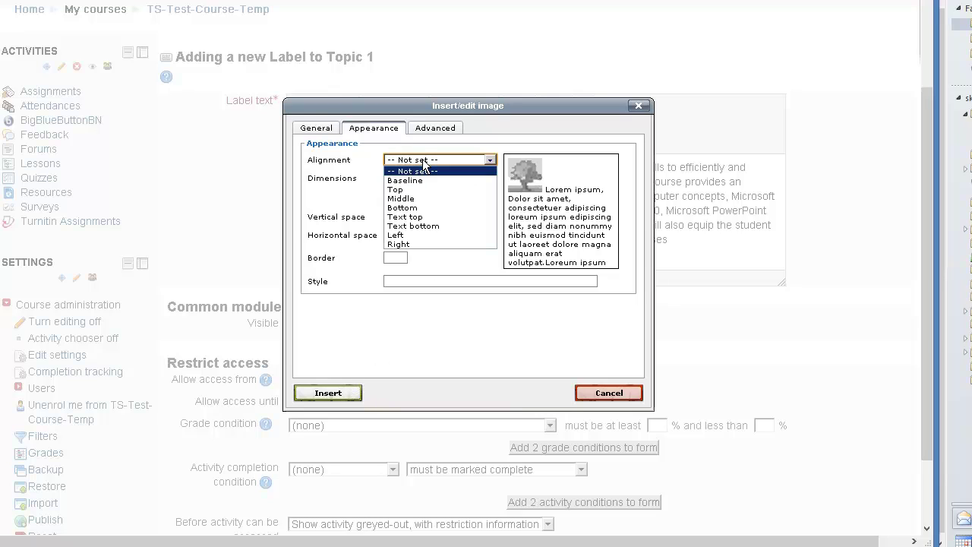
{"action": "left_click", "coordinate": [402, 244]}
{"action": "left_click", "coordinate": [329, 393]}
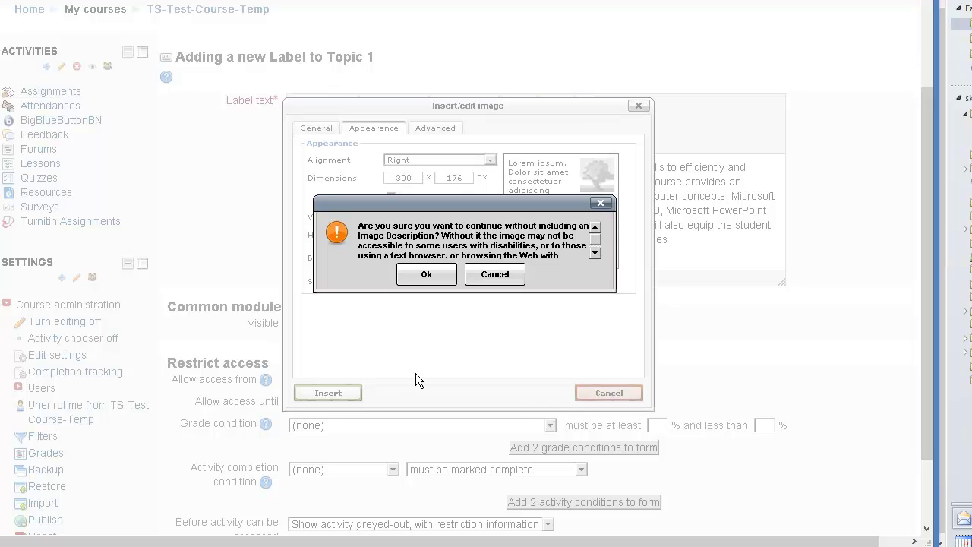
Skip the image description, save the label, and drag it below the 7 page research paper
{"action": "left_click", "coordinate": [426, 275]}
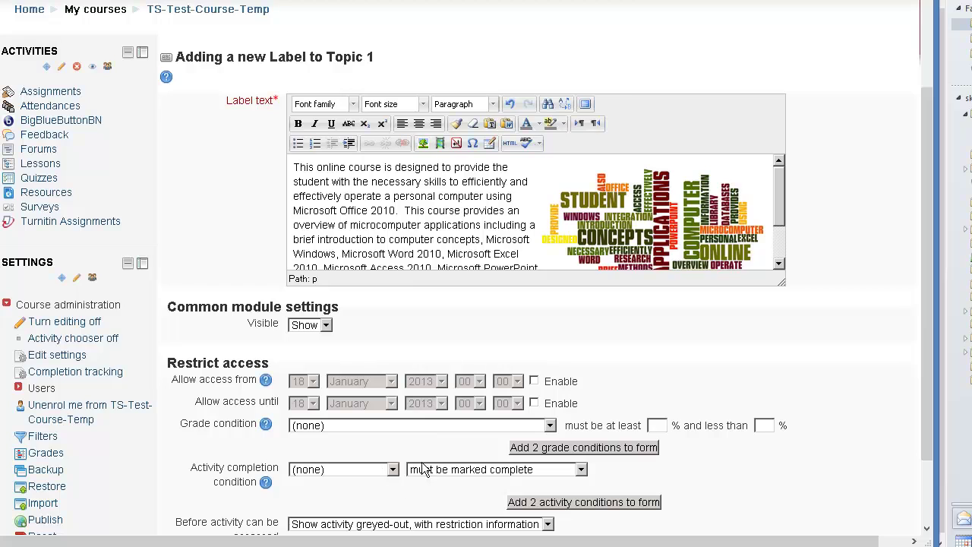
{"action": "scroll", "coordinate": [433, 304], "scroll_direction": "down", "scroll_amount": 4}
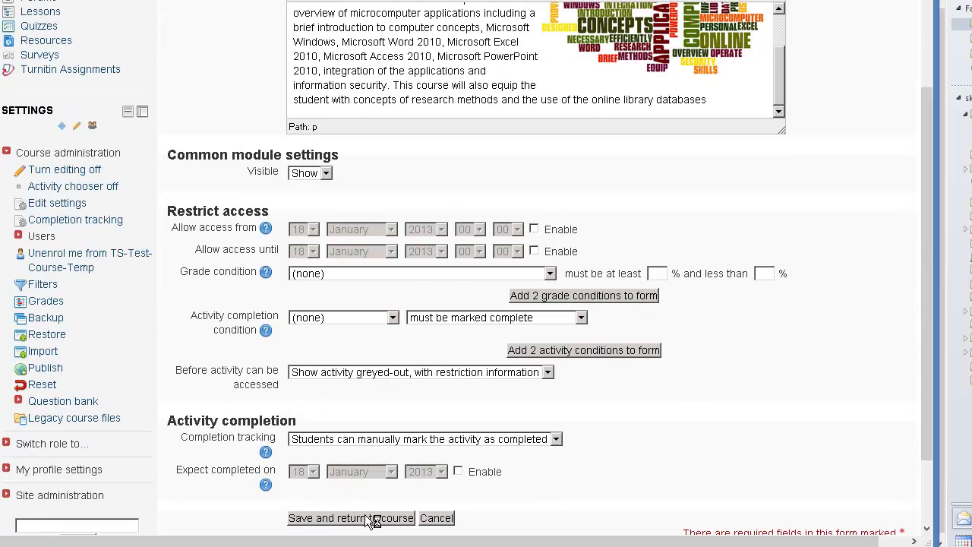
{"action": "left_click", "coordinate": [372, 519]}
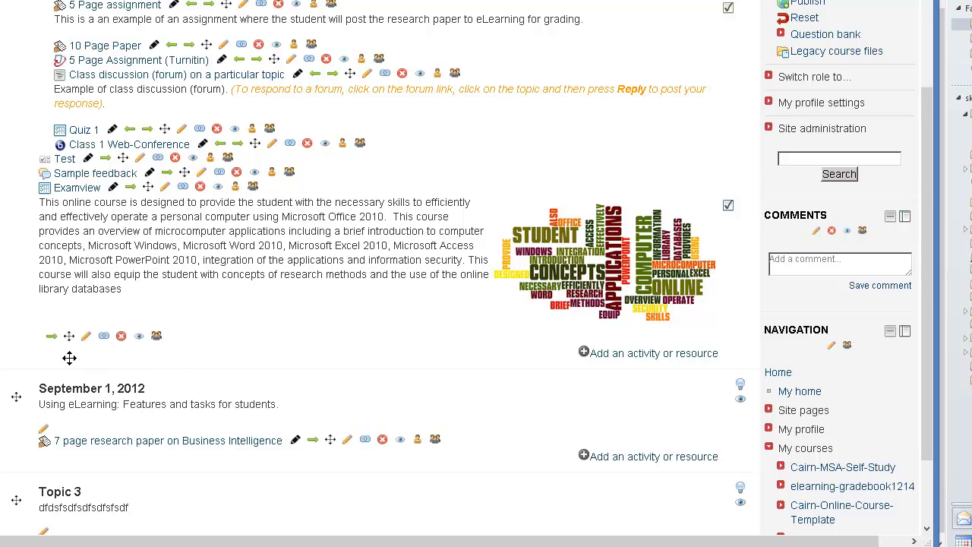
{"action": "left_click_drag", "start_coordinate": [70, 358], "coordinate": [74, 438]}
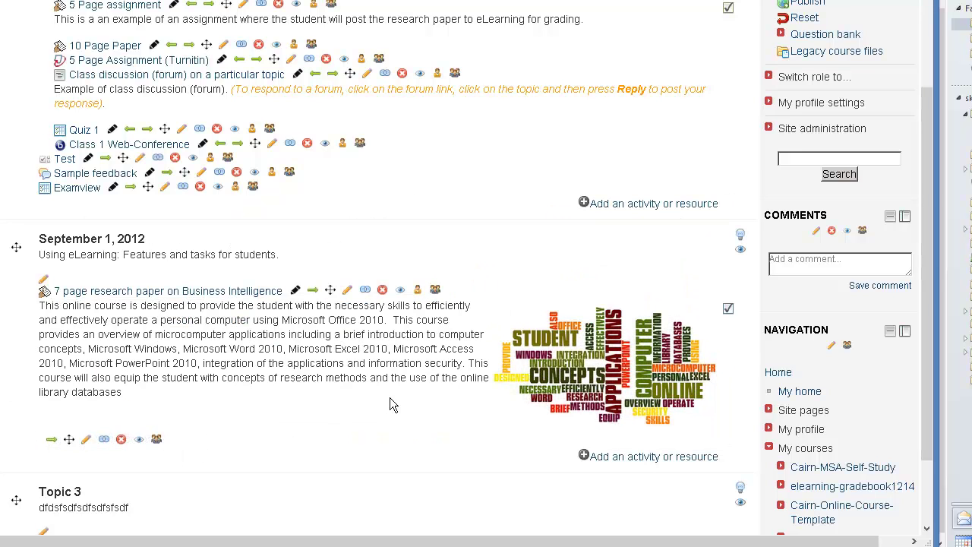